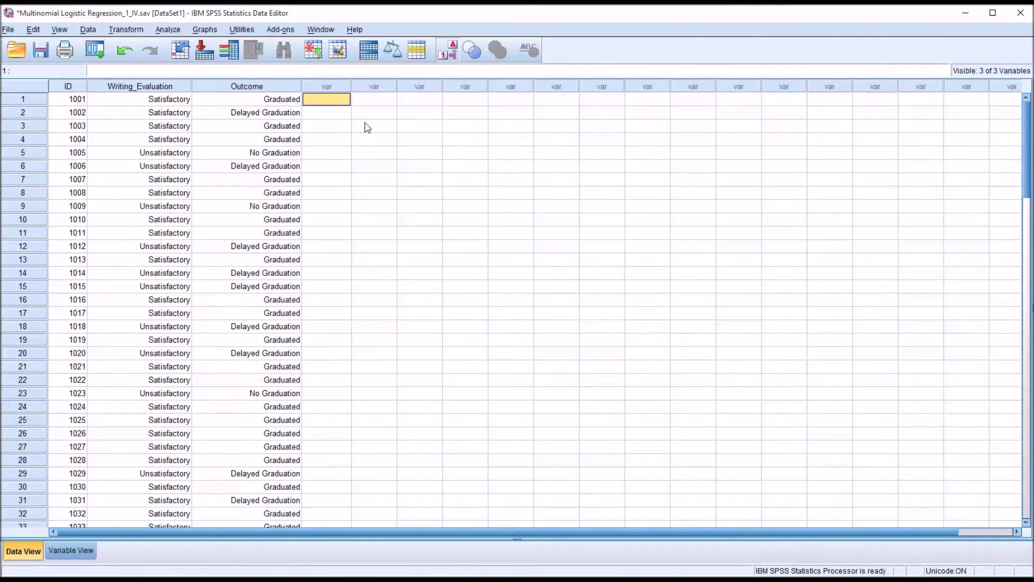
Check the numeric codes behind the Writing_Evaluation labels in rows 1 and 5, and return to showing value labels.
{"action": "left_click_drag", "start_coordinate": [1025, 159], "coordinate": [1002, 145]}
{"action": "left_click", "coordinate": [158, 87]}
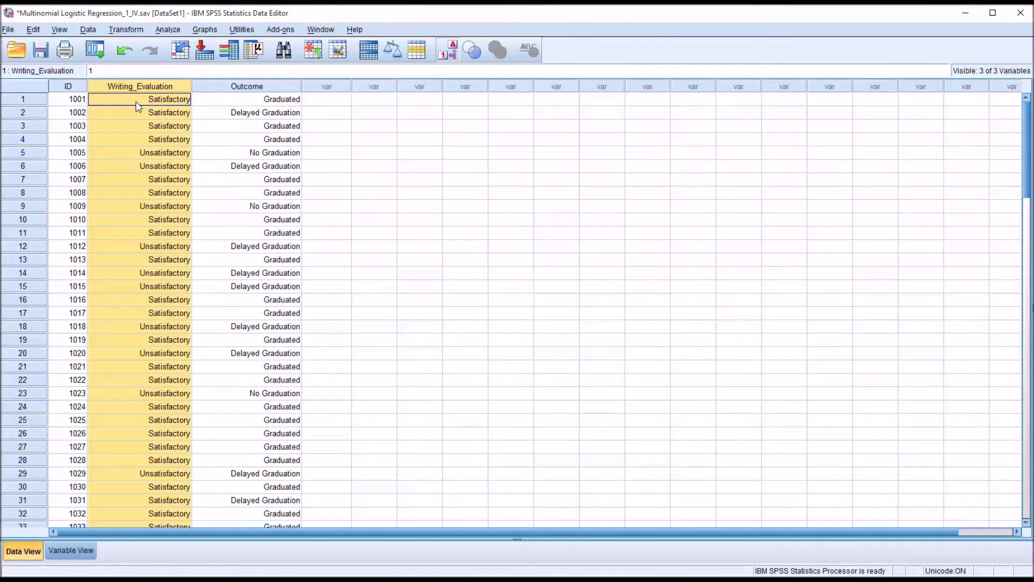
{"action": "left_click", "coordinate": [446, 54]}
{"action": "left_click", "coordinate": [153, 154]}
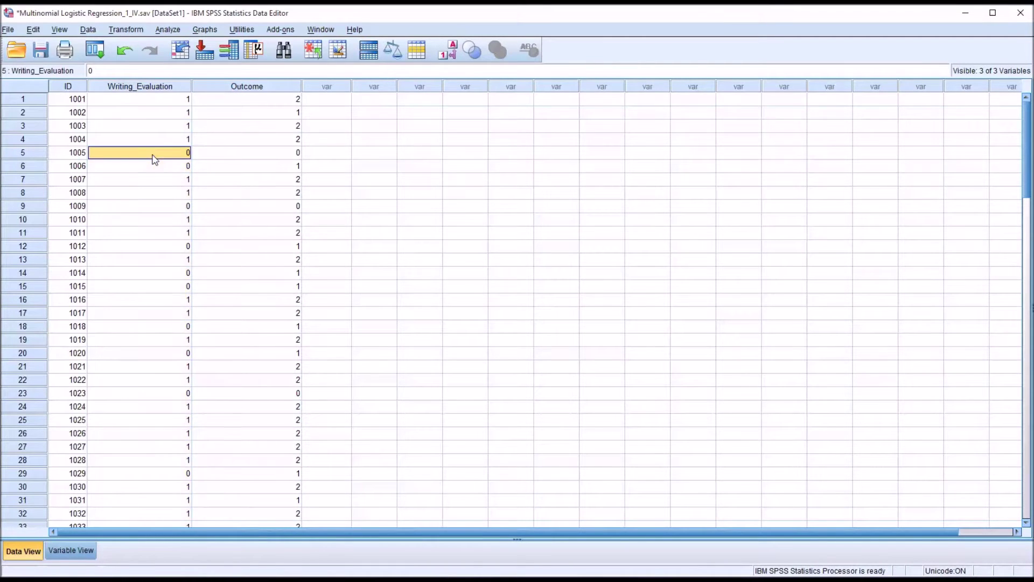
{"action": "left_click", "coordinate": [149, 101]}
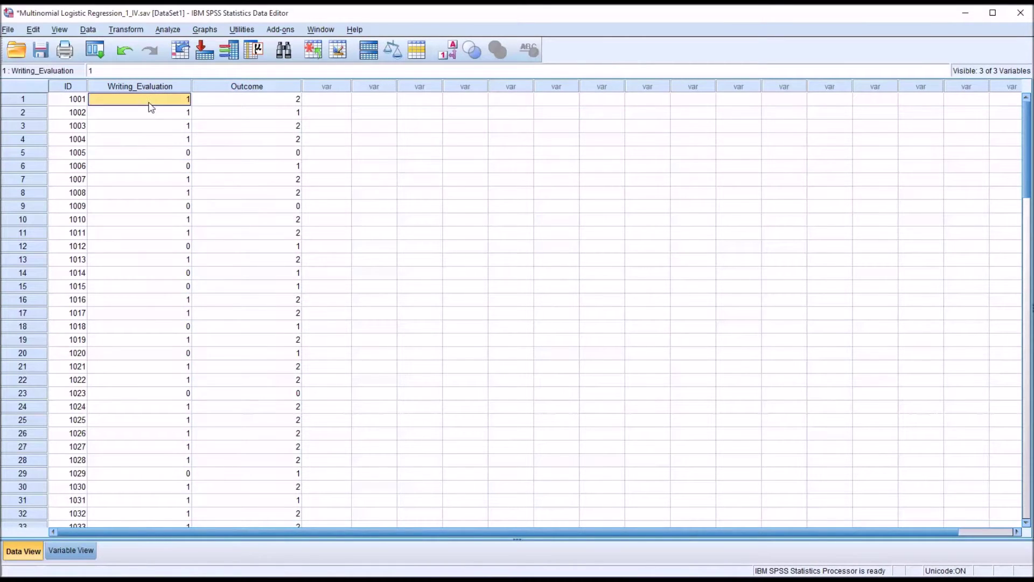
{"action": "left_click", "coordinate": [446, 54]}
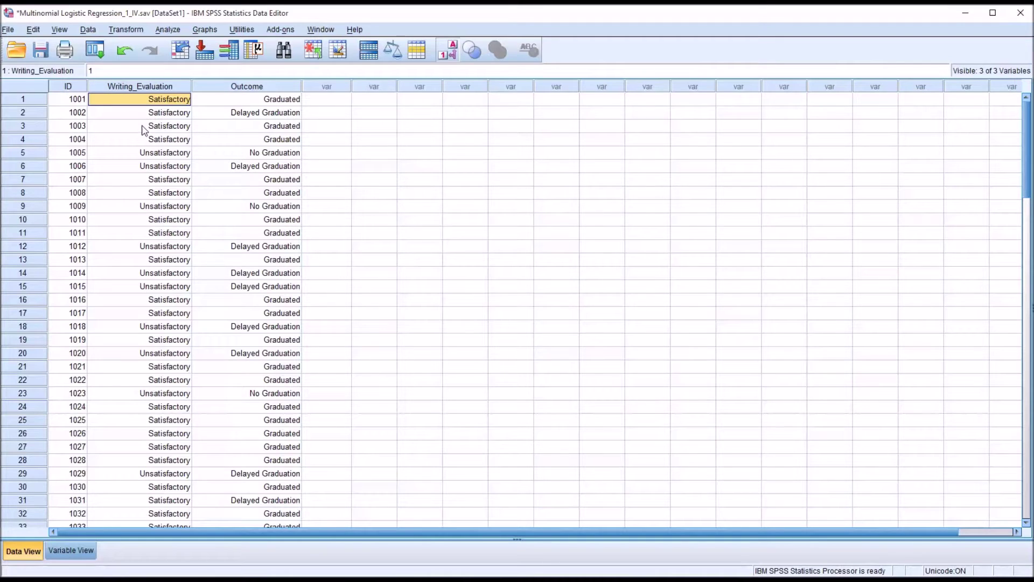
Examine the Outcome categories Graduated, Delayed Graduation and No Graduation as labels and as numeric codes, ending with labels shown.
{"action": "left_click", "coordinate": [240, 101]}
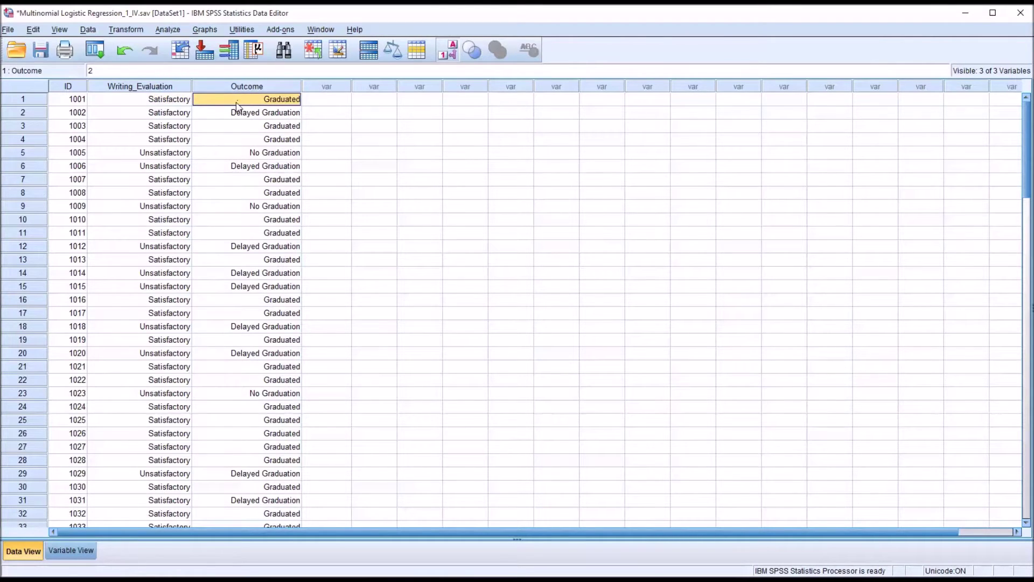
{"action": "left_click", "coordinate": [241, 113]}
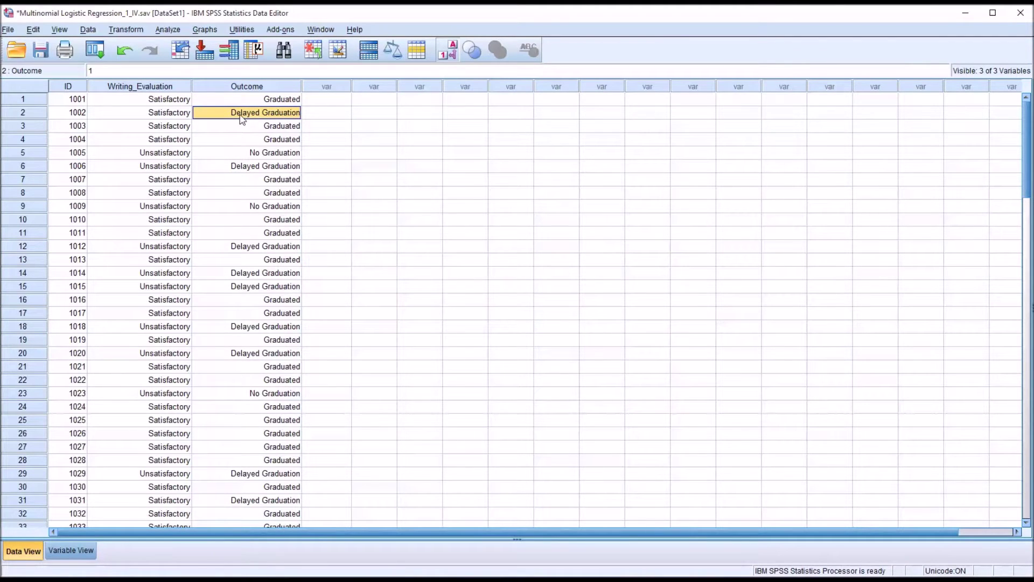
{"action": "left_click", "coordinate": [235, 153]}
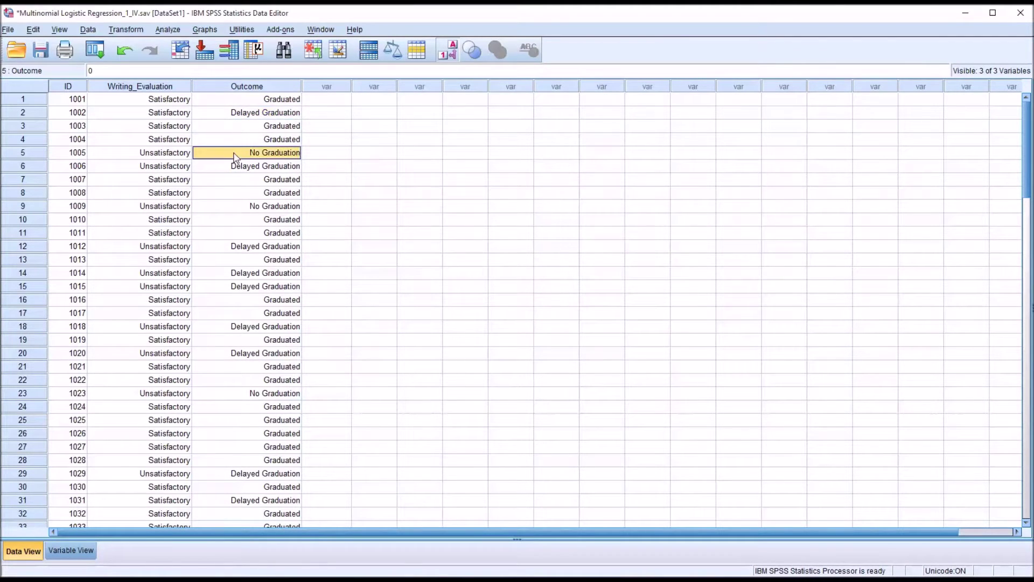
{"action": "left_click", "coordinate": [446, 59]}
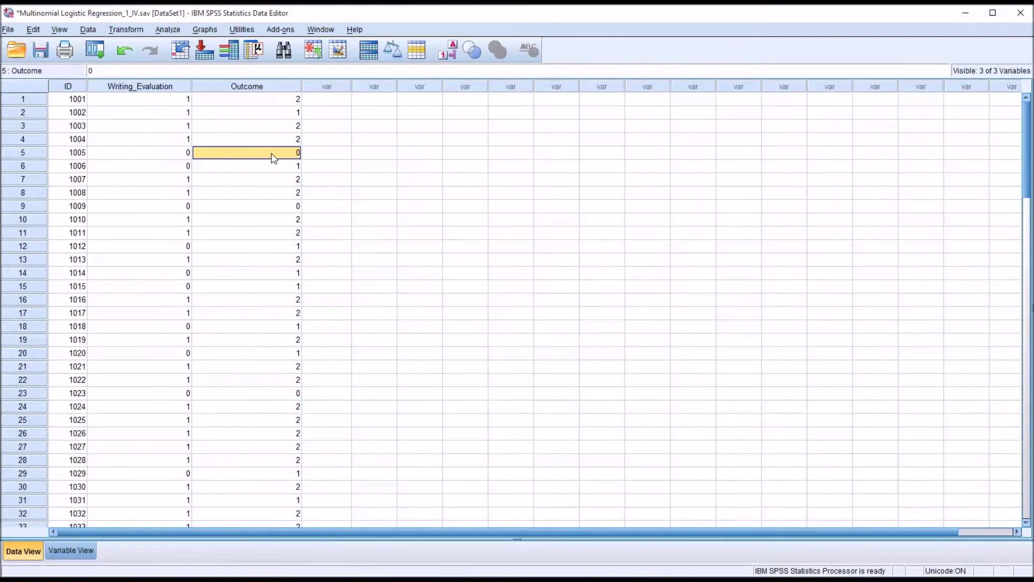
{"action": "left_click", "coordinate": [275, 114]}
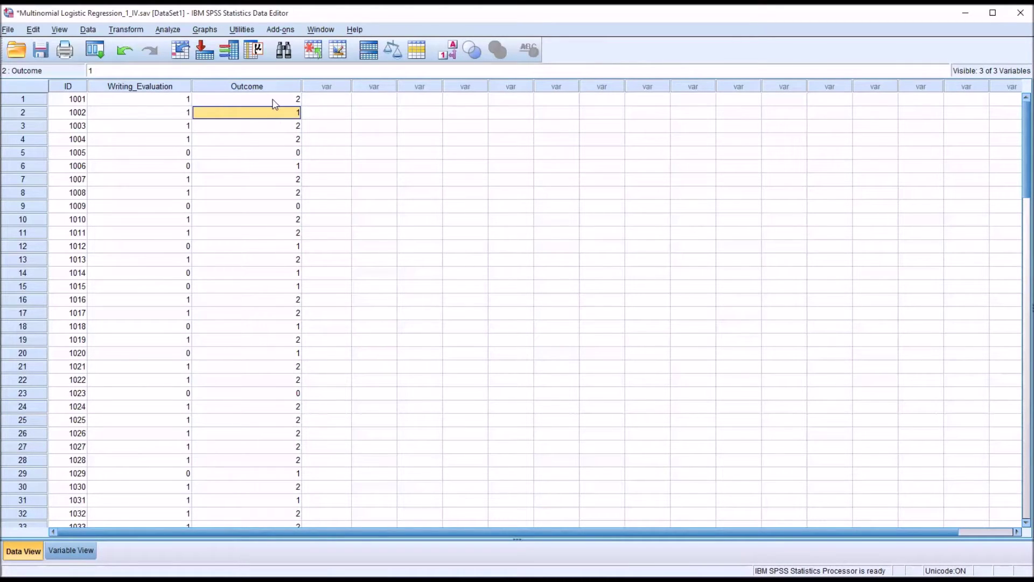
{"action": "left_click", "coordinate": [275, 102]}
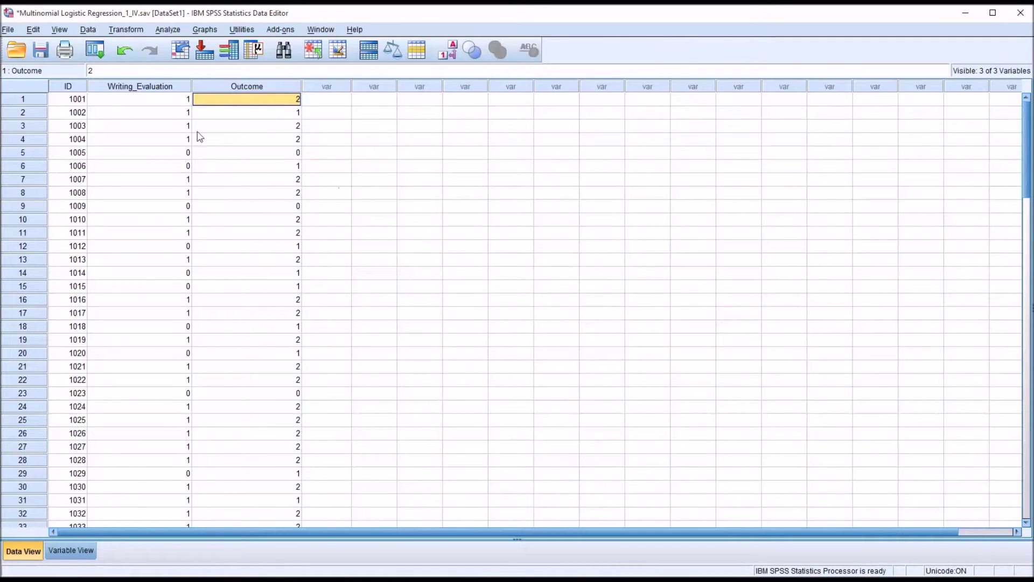
{"action": "left_click", "coordinate": [450, 53]}
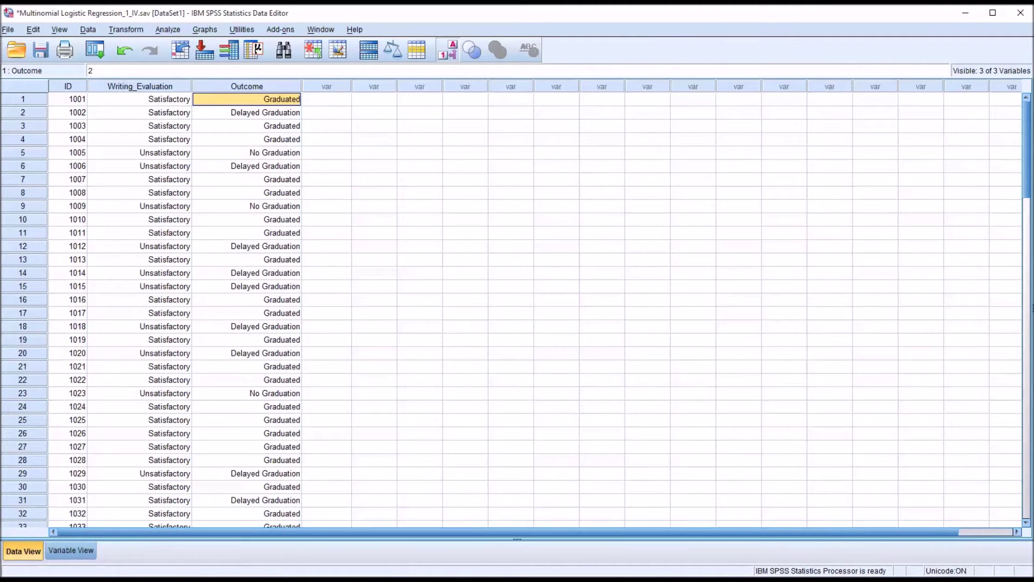
Start a Multinomial Logistic Regression analysis and assign Outcome as the dependent variable.
{"action": "left_click", "coordinate": [164, 32]}
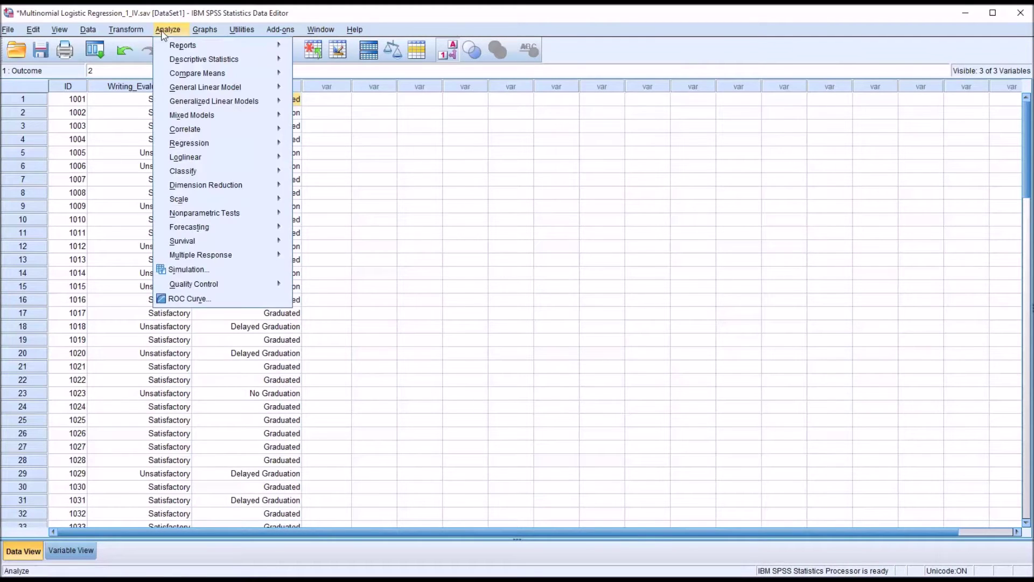
{"action": "mouse_move", "coordinate": [193, 144]}
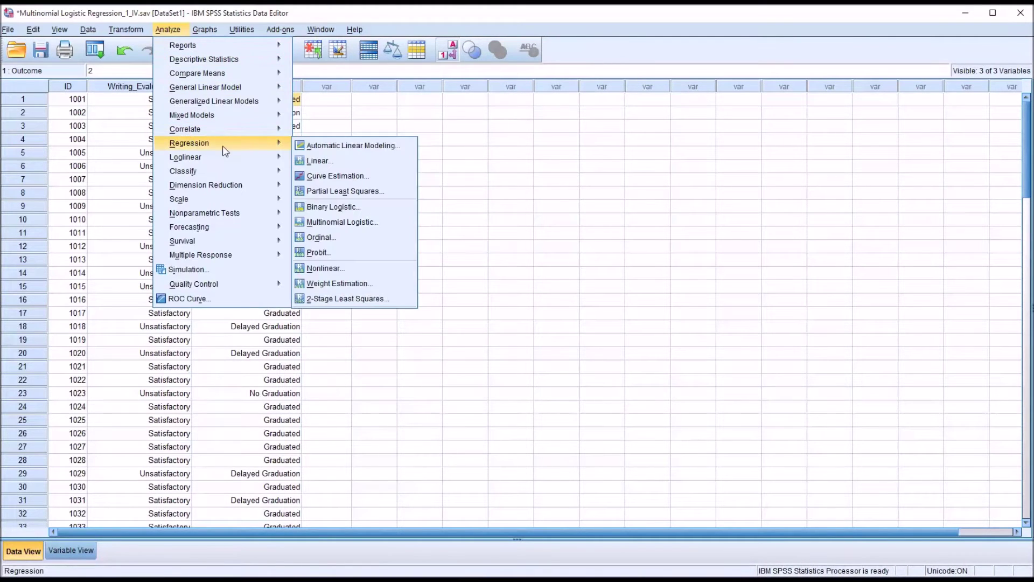
{"action": "left_click", "coordinate": [328, 223]}
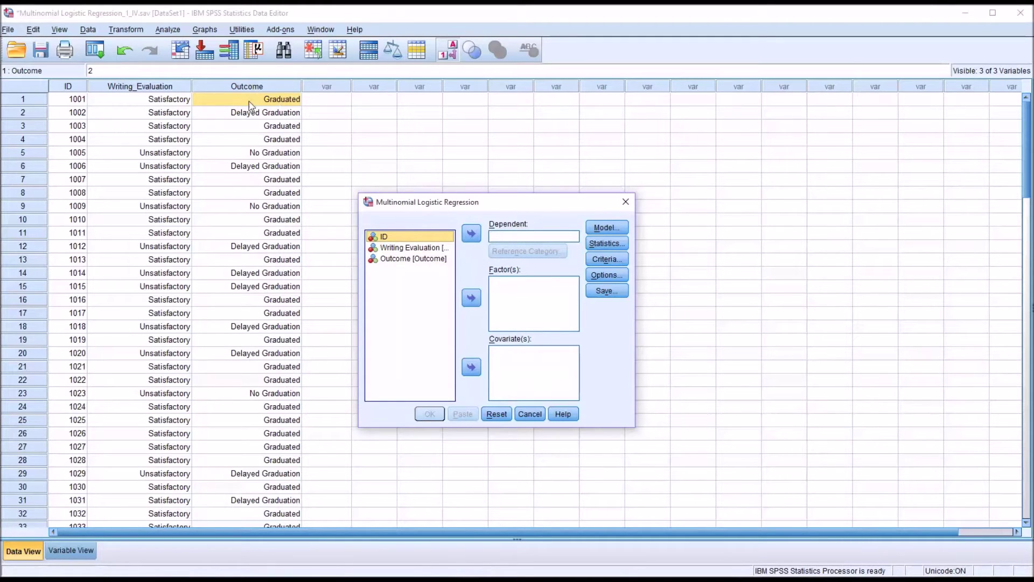
{"action": "left_click", "coordinate": [390, 258]}
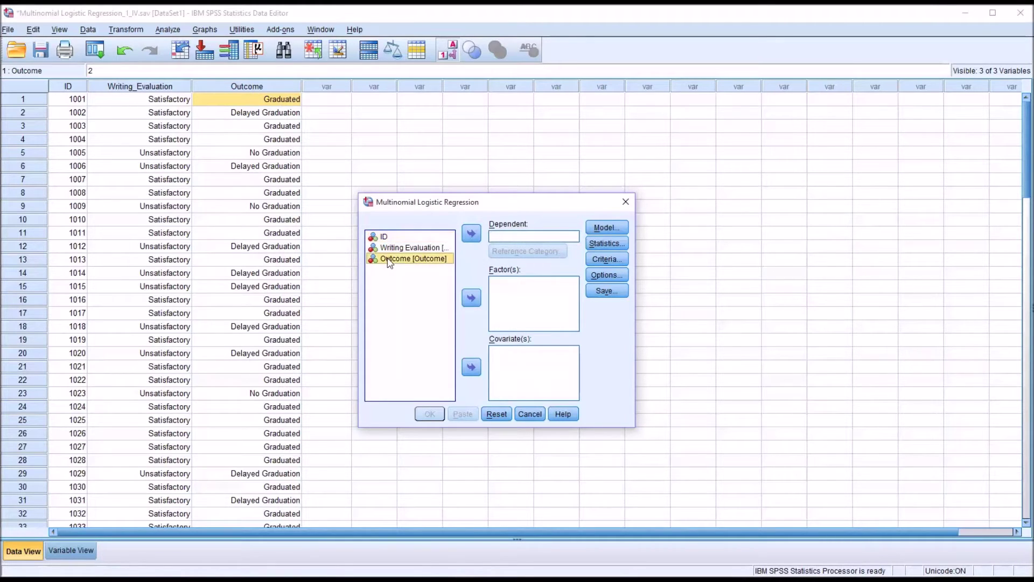
{"action": "left_click", "coordinate": [471, 235]}
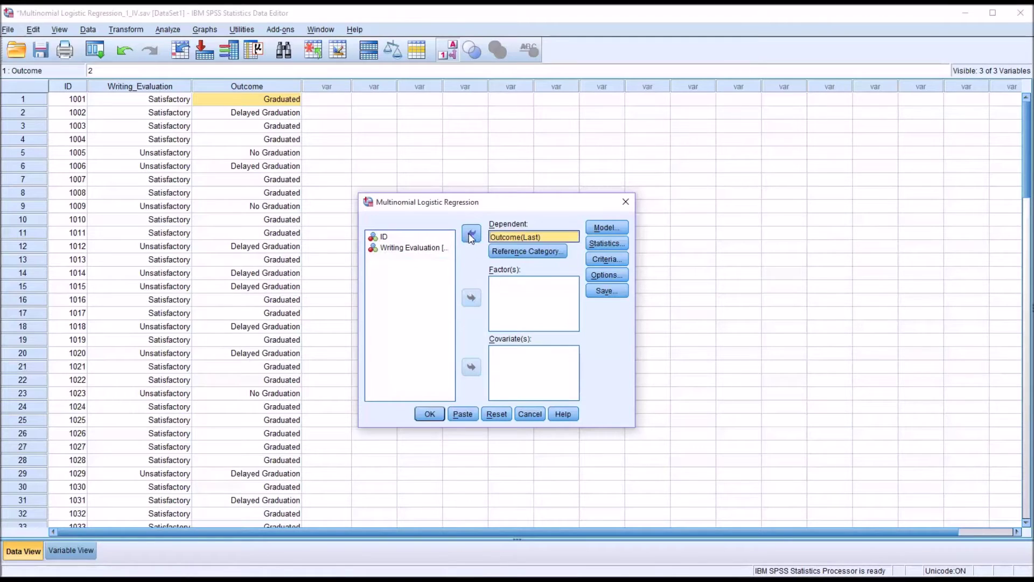
Try the first category and a custom value of 1 as Outcome's reference category, and return to the last category.
{"action": "left_click", "coordinate": [520, 251]}
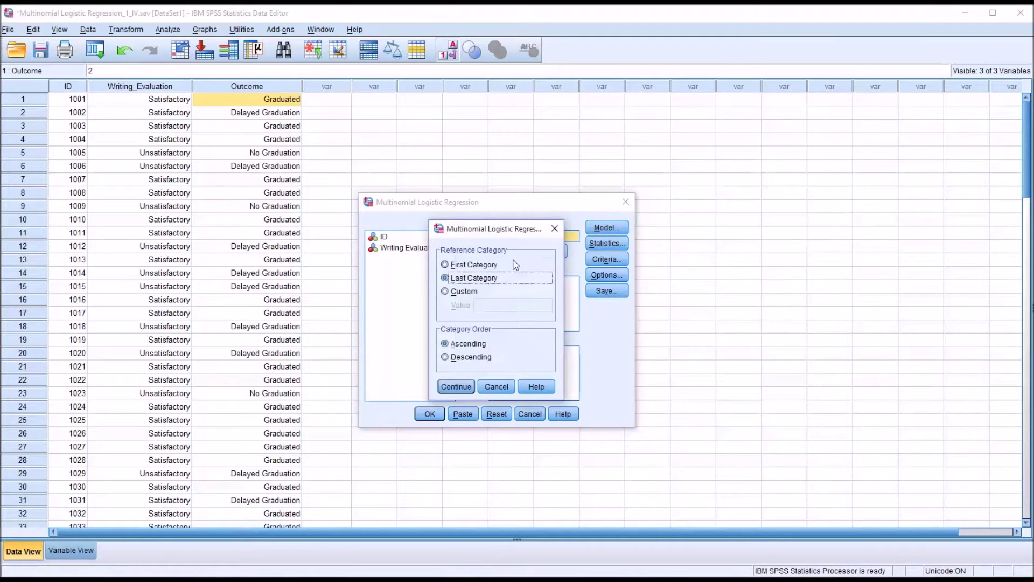
{"action": "left_click", "coordinate": [447, 266]}
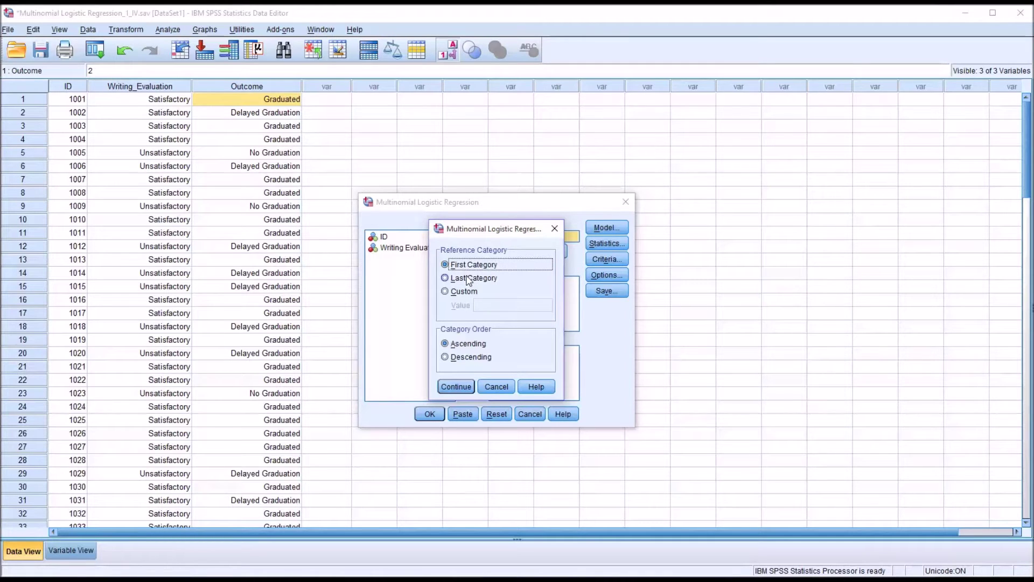
{"action": "left_click", "coordinate": [445, 291]}
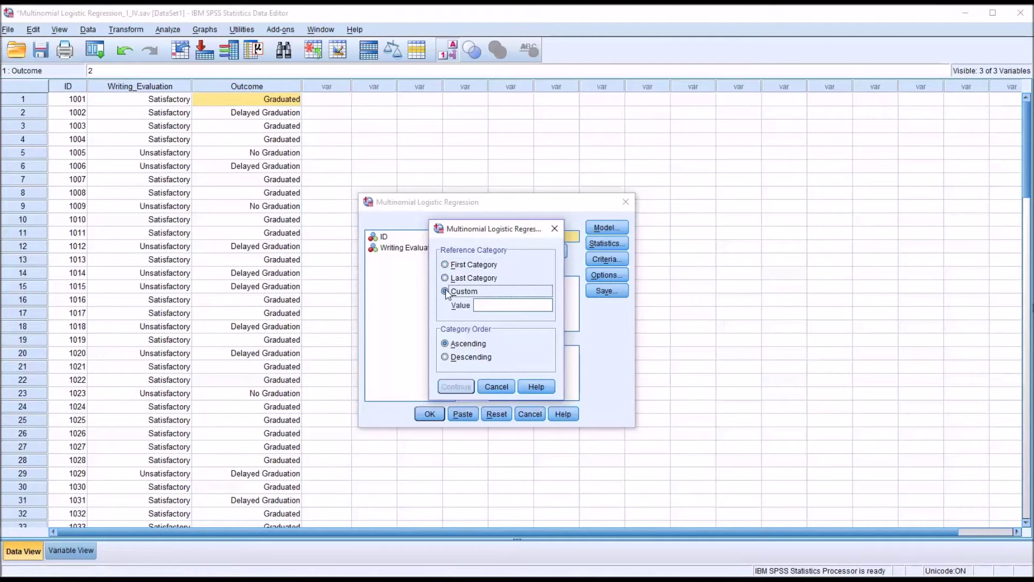
{"action": "left_click", "coordinate": [485, 304]}
{"action": "type", "text": "1"}
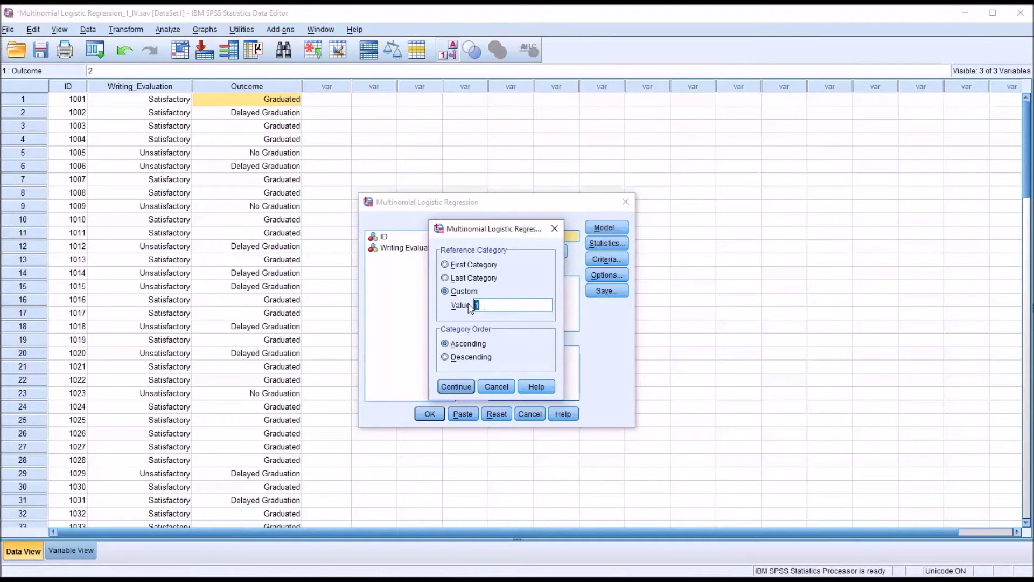
{"action": "key", "text": "BackSpace"}
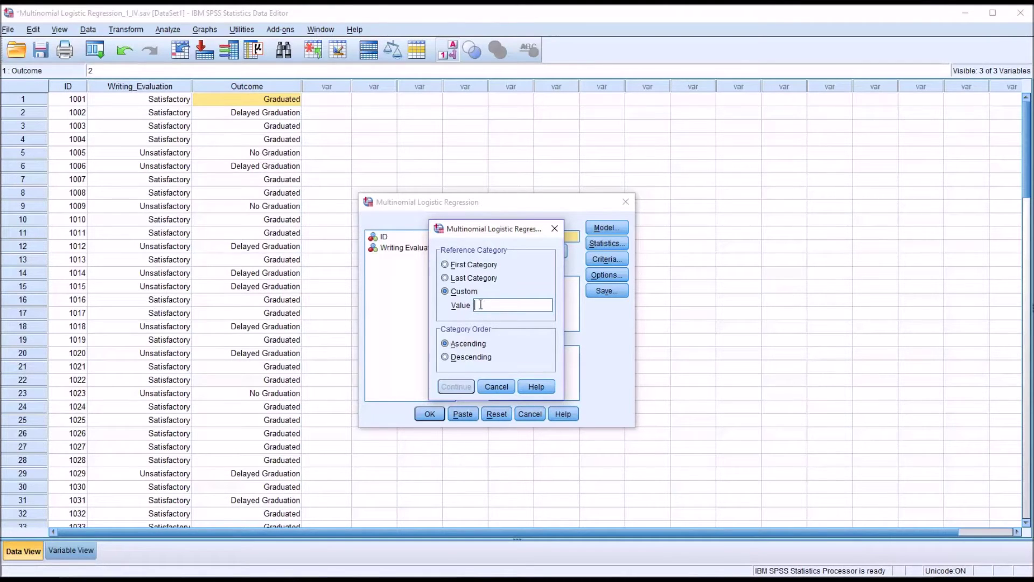
{"action": "left_click", "coordinate": [446, 279]}
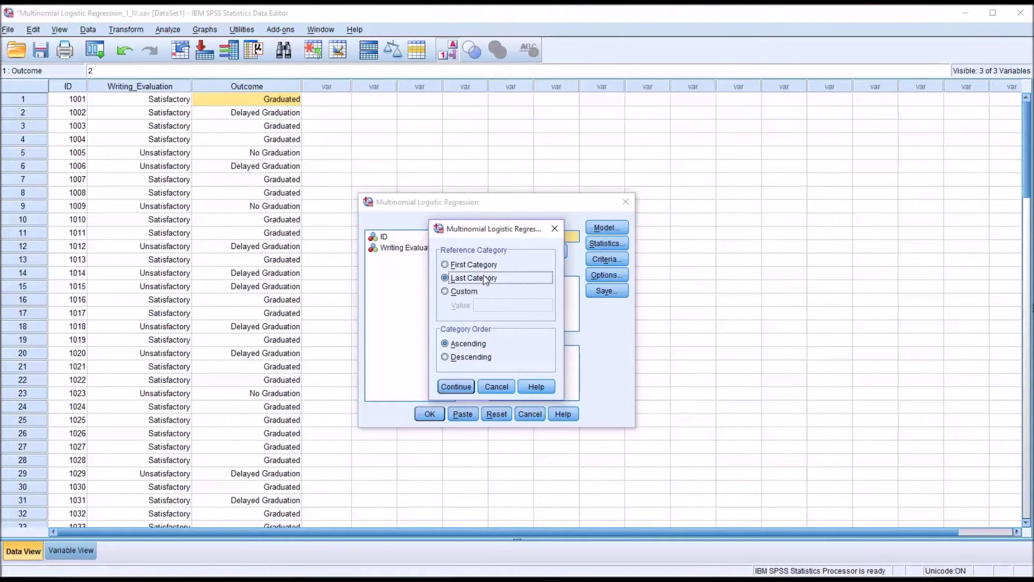
{"action": "left_click", "coordinate": [457, 387]}
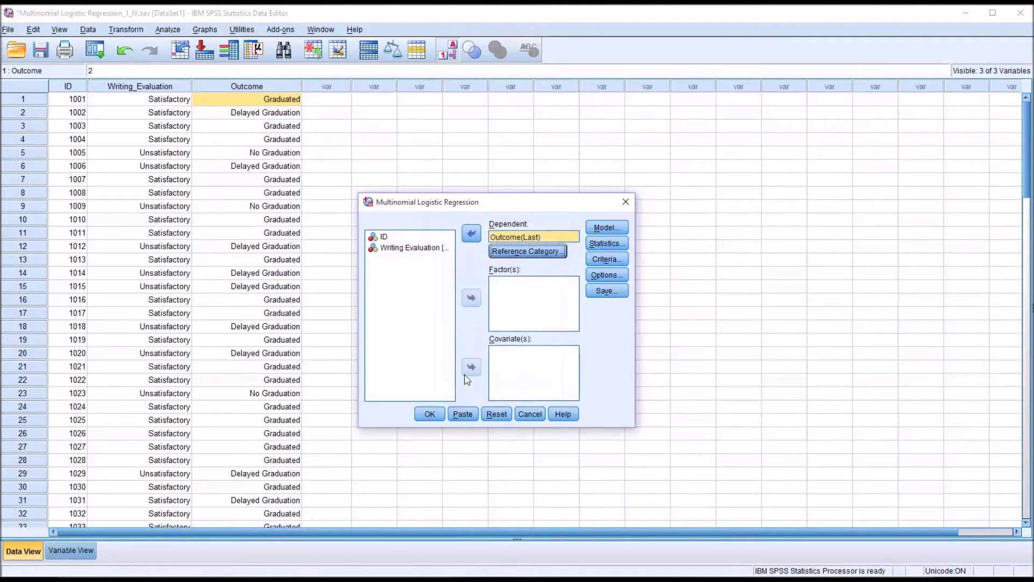
Add cell probabilities and information criteria to the regression's output statistics.
{"action": "left_click", "coordinate": [602, 242]}
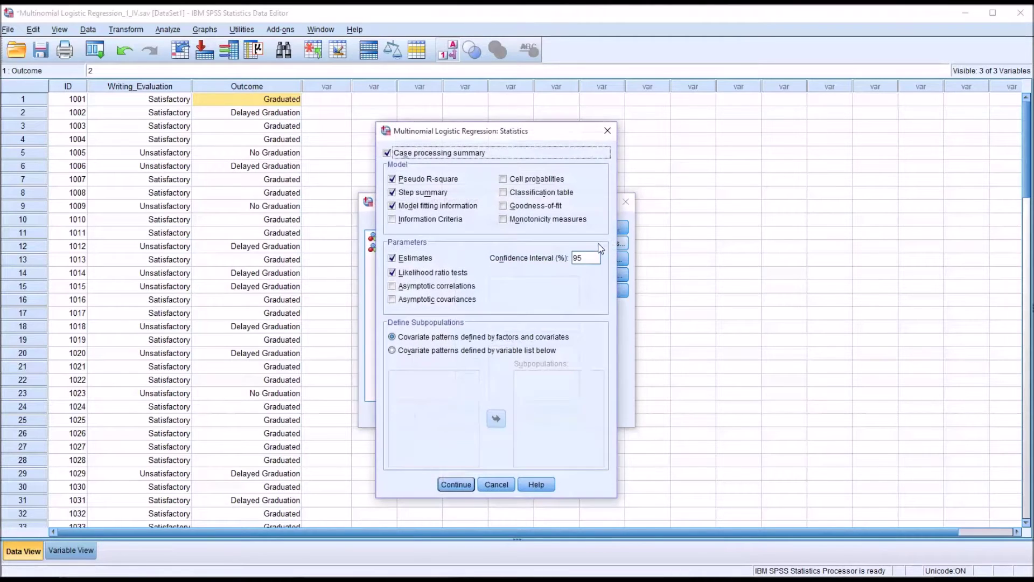
{"action": "left_click", "coordinate": [503, 179]}
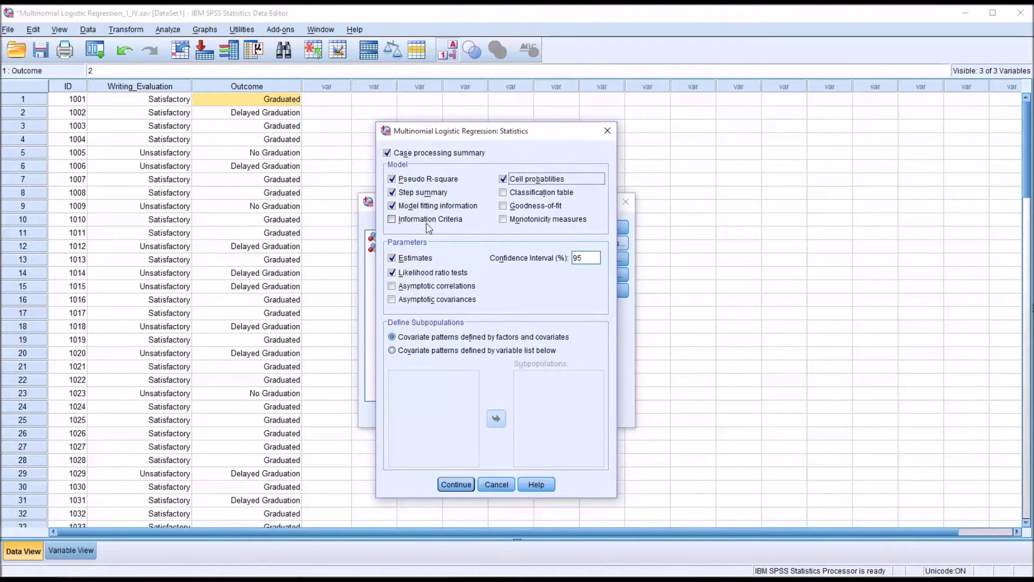
{"action": "left_click", "coordinate": [395, 221]}
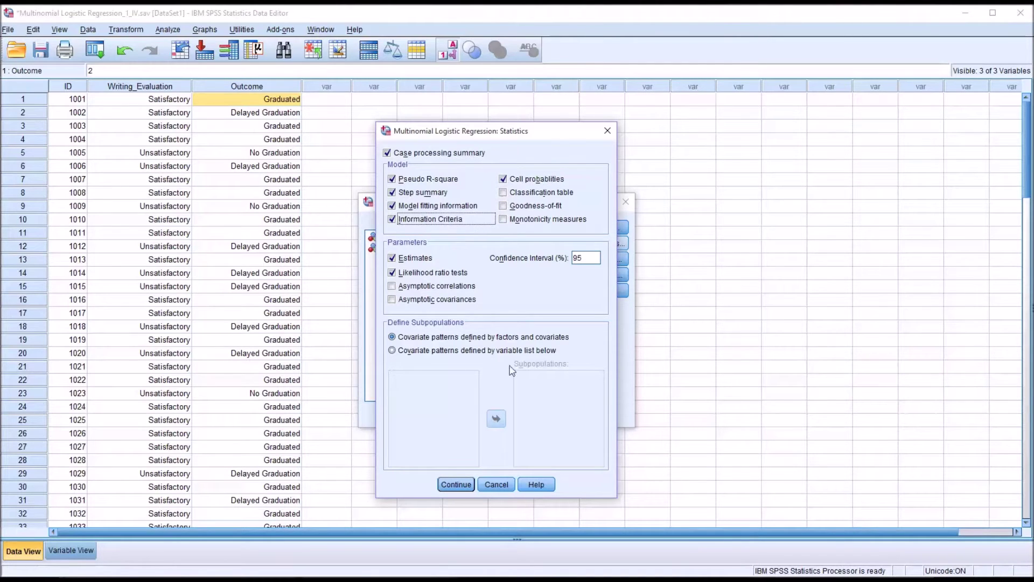
{"action": "left_click", "coordinate": [455, 487]}
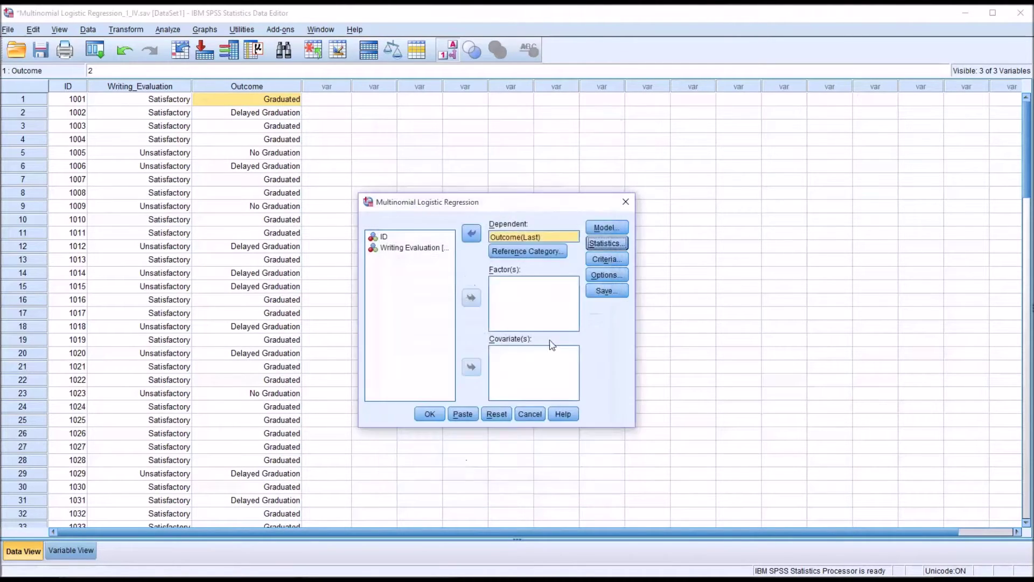
Review the regression's convergence criteria and its dispersion and stepwise options, accepting the existing settings.
{"action": "left_click", "coordinate": [596, 260]}
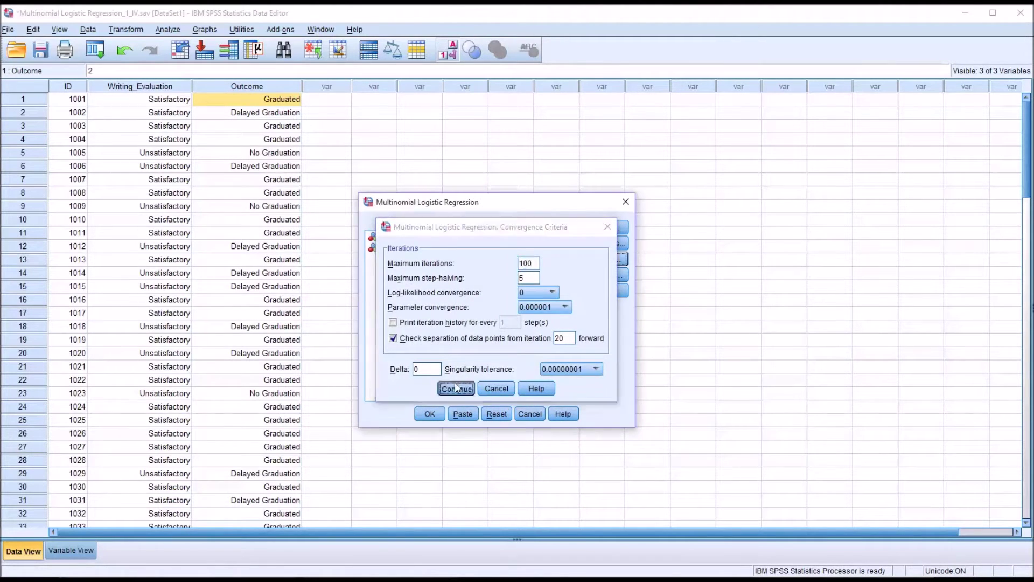
{"action": "left_click", "coordinate": [456, 388]}
{"action": "left_click", "coordinate": [619, 275]}
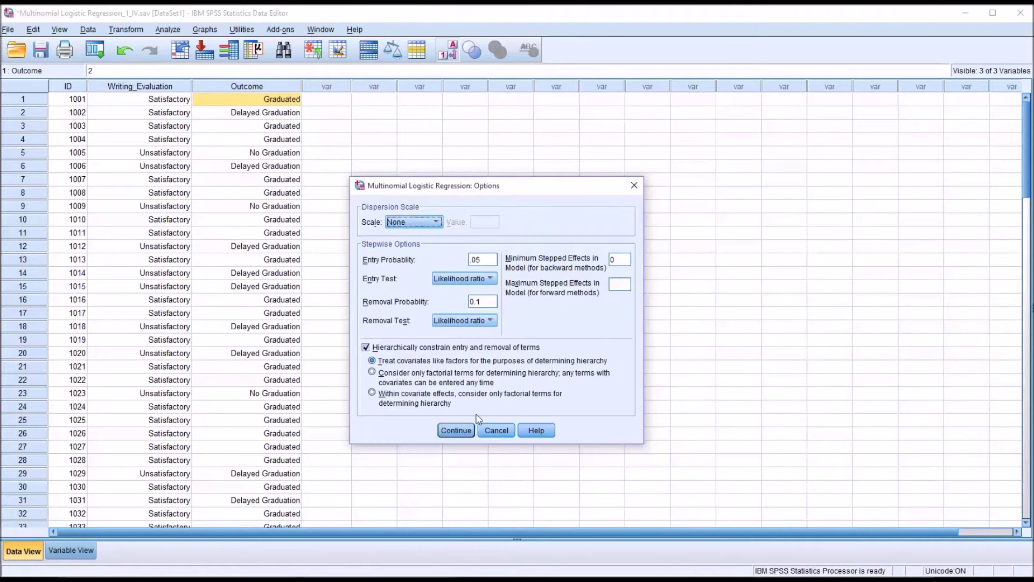
{"action": "left_click", "coordinate": [455, 430]}
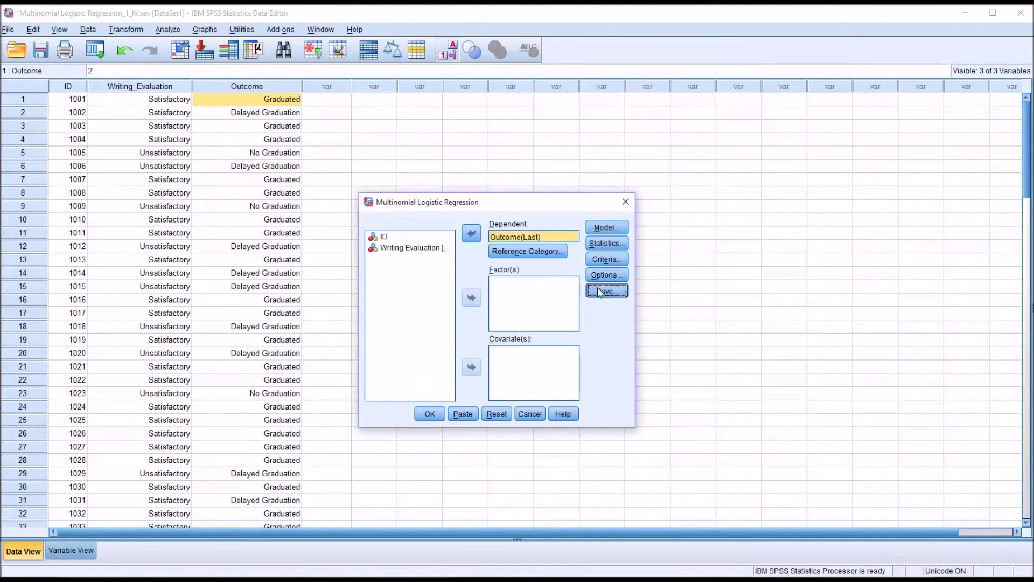
Set the regression to save estimated response probabilities, predicted category, predicted category probability and actual category probability as variables.
{"action": "left_click", "coordinate": [598, 291]}
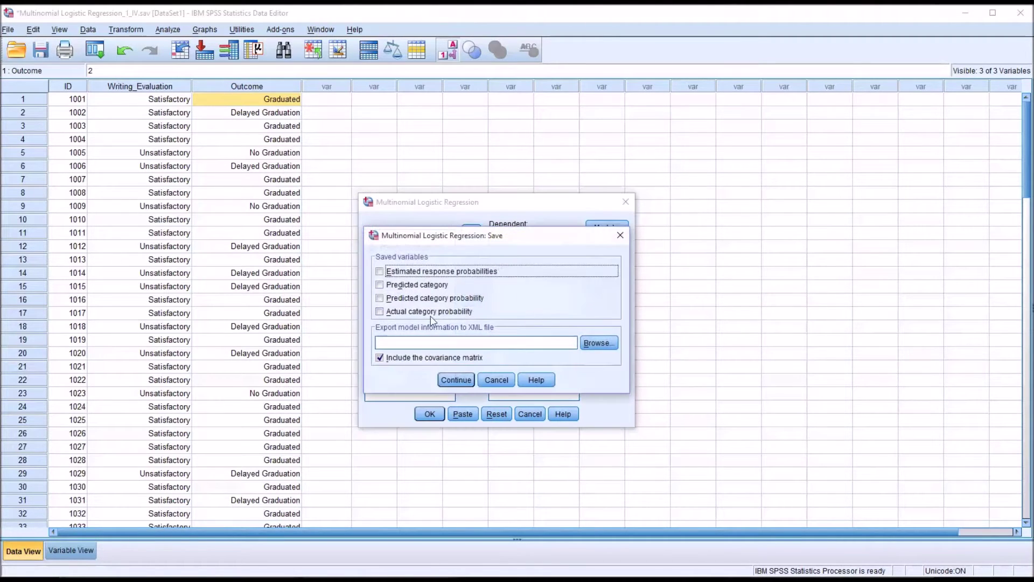
{"action": "left_click", "coordinate": [380, 284]}
{"action": "left_click", "coordinate": [380, 298]}
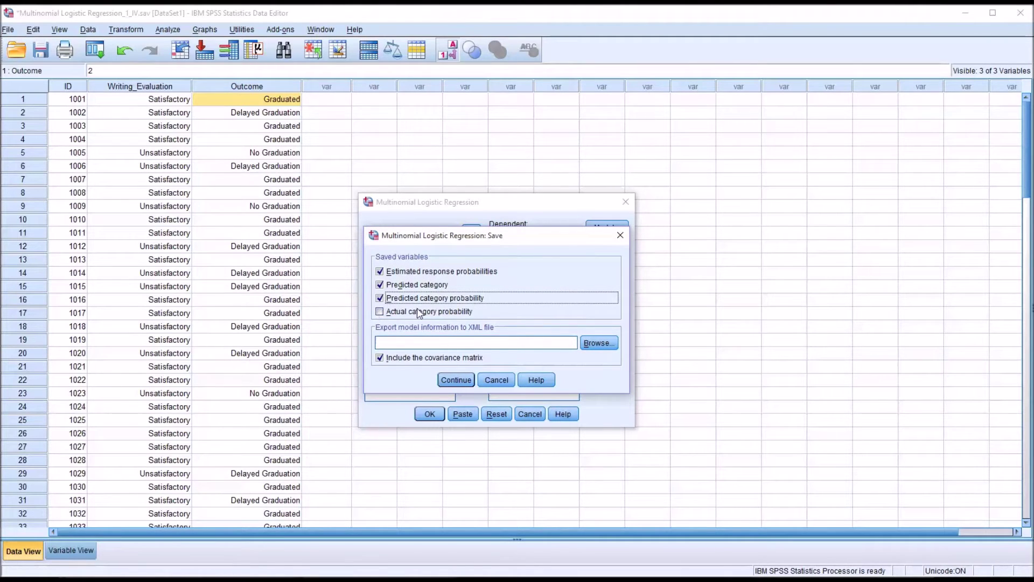
{"action": "left_click", "coordinate": [380, 311]}
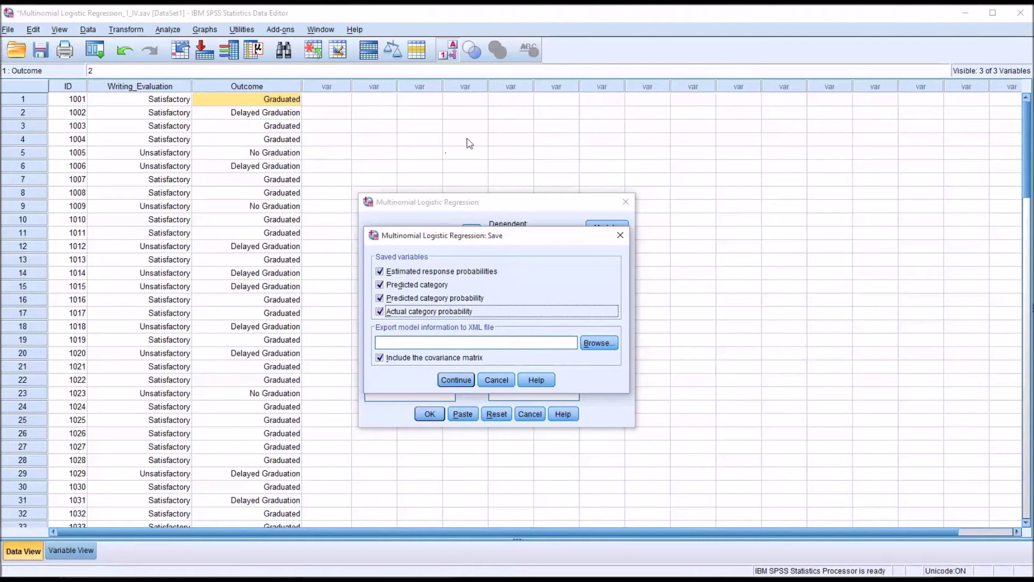
{"action": "left_click", "coordinate": [452, 383]}
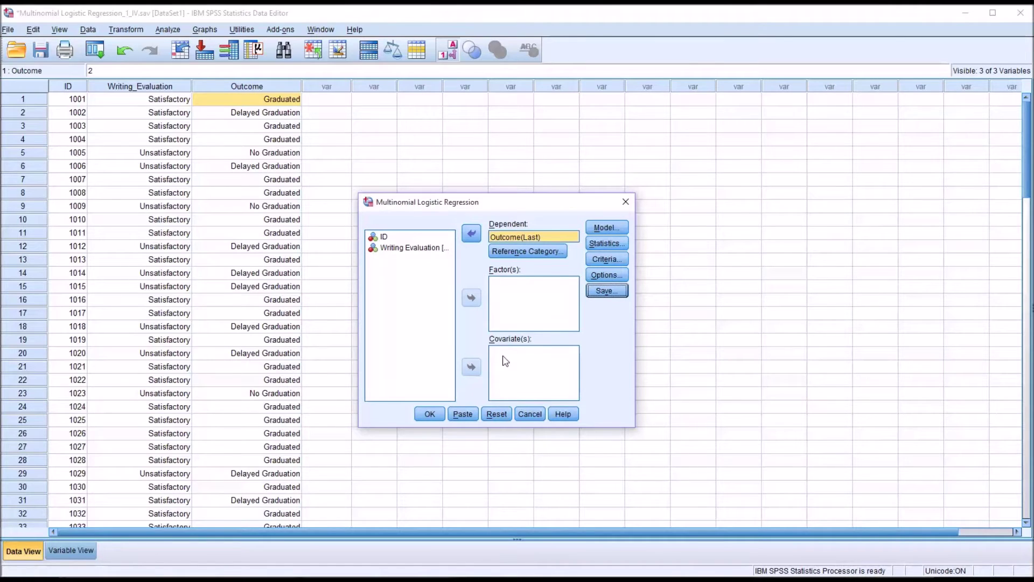
Add Writing Evaluation as a factor of the multinomial logistic regression and run the analysis.
{"action": "left_click", "coordinate": [395, 249]}
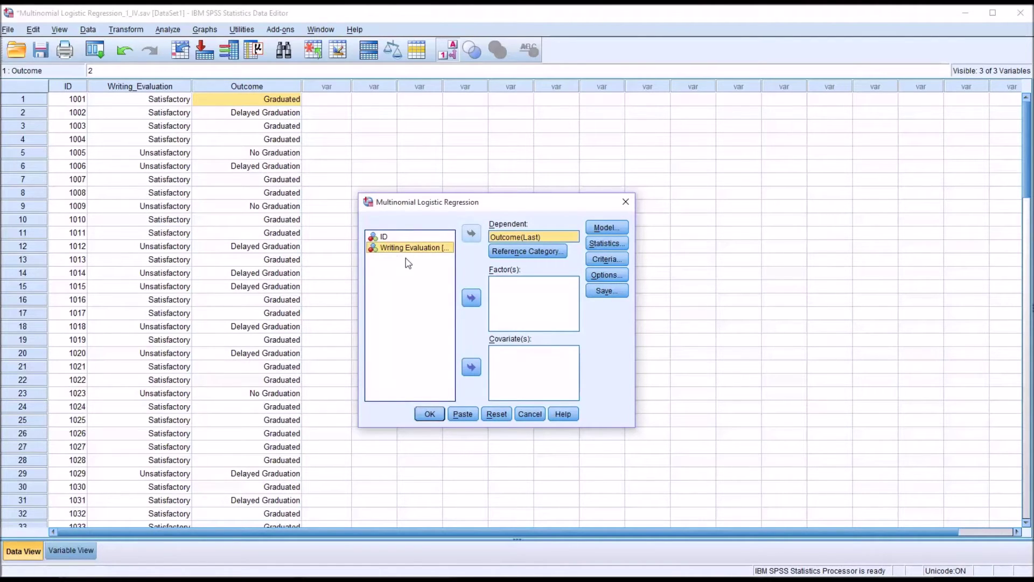
{"action": "left_click_drag", "start_coordinate": [399, 253], "coordinate": [509, 295]}
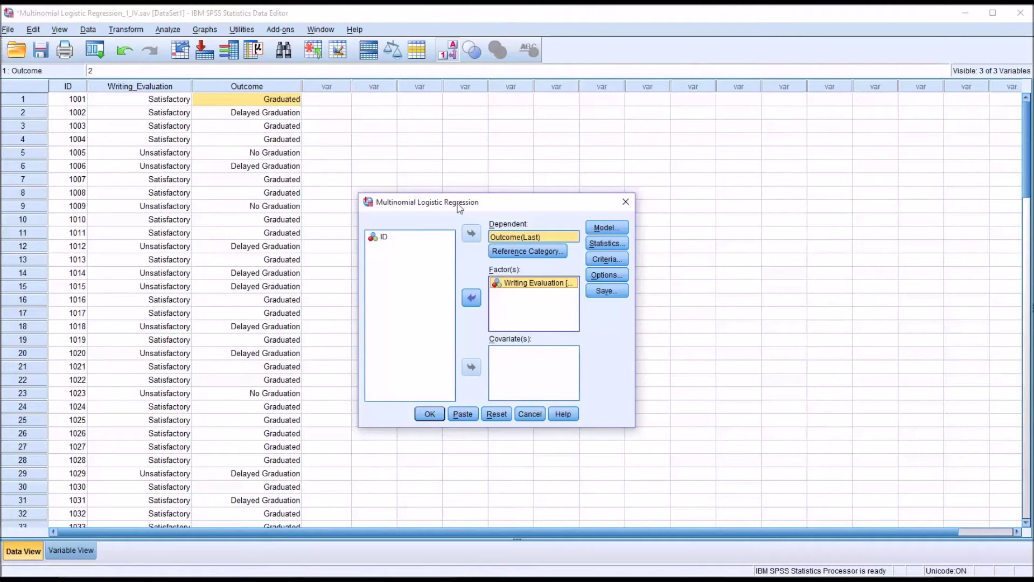
{"action": "left_click", "coordinate": [439, 414]}
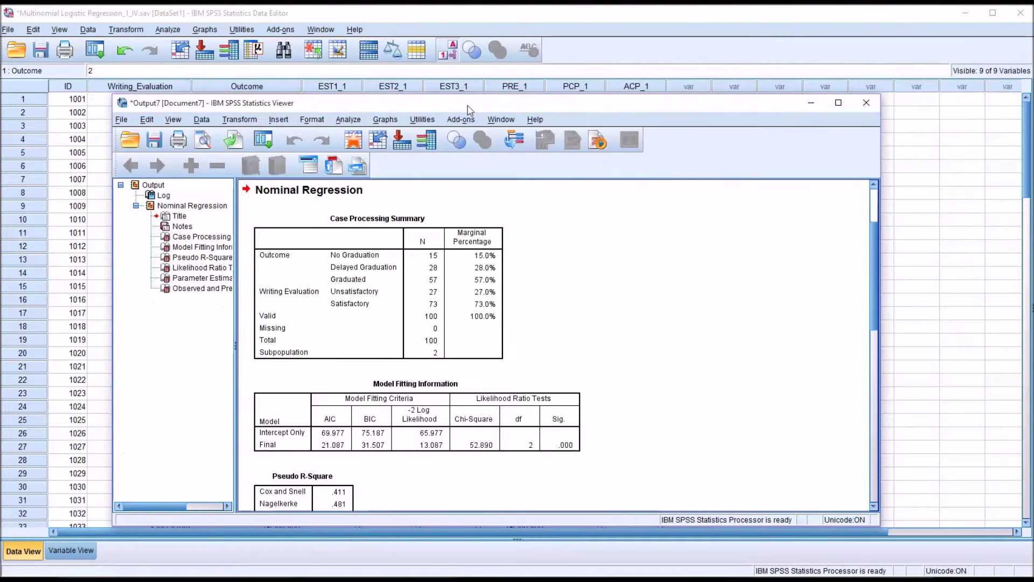
Examine the regression output from the case processing summary through the parameter estimates to the observed and predicted frequencies.
{"action": "left_click_drag", "start_coordinate": [468, 107], "coordinate": [471, 77]}
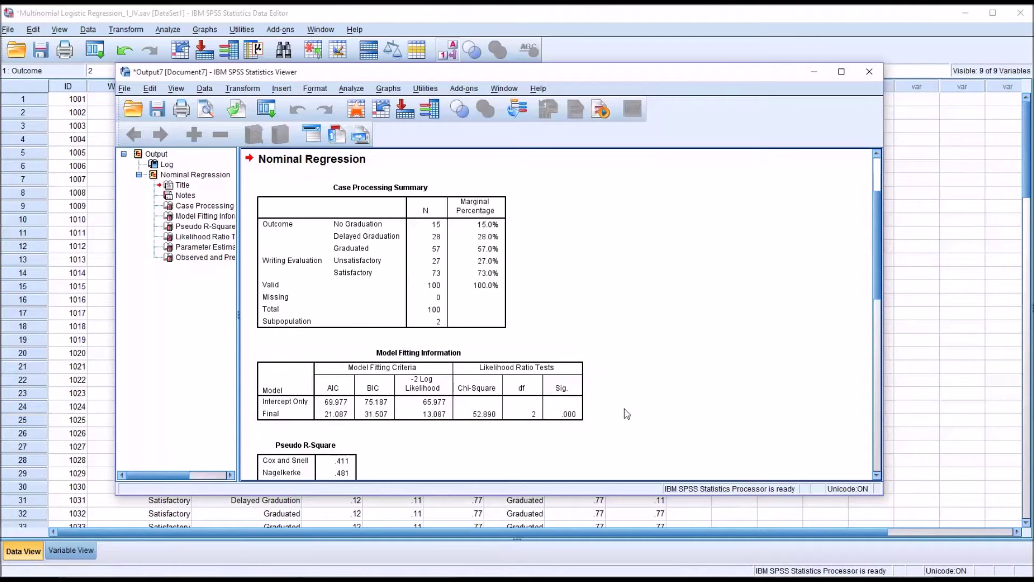
{"action": "scroll", "coordinate": [877, 478], "scroll_direction": "down", "scroll_amount": 8}
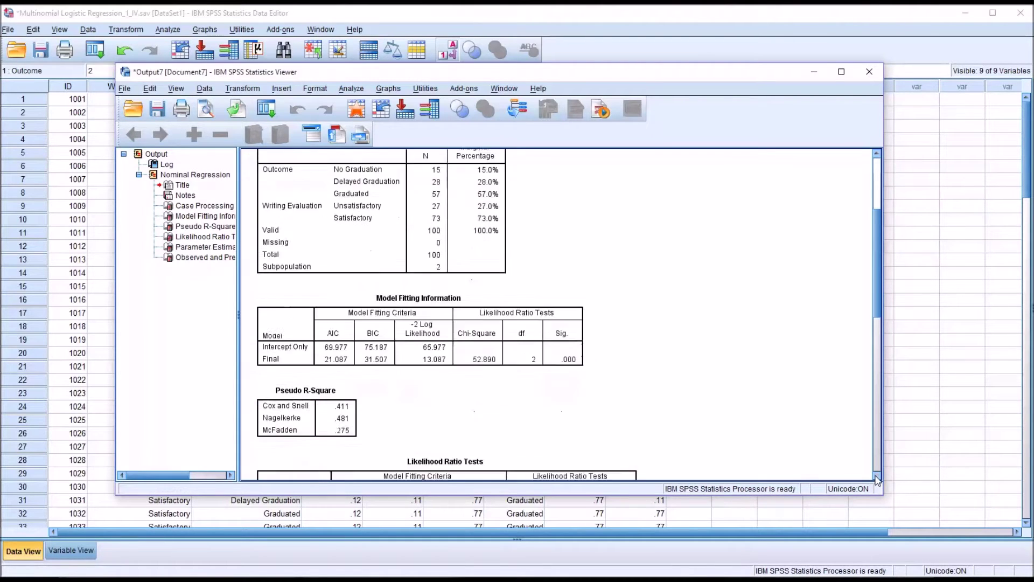
{"action": "scroll", "coordinate": [877, 478], "scroll_direction": "down", "scroll_amount": 1}
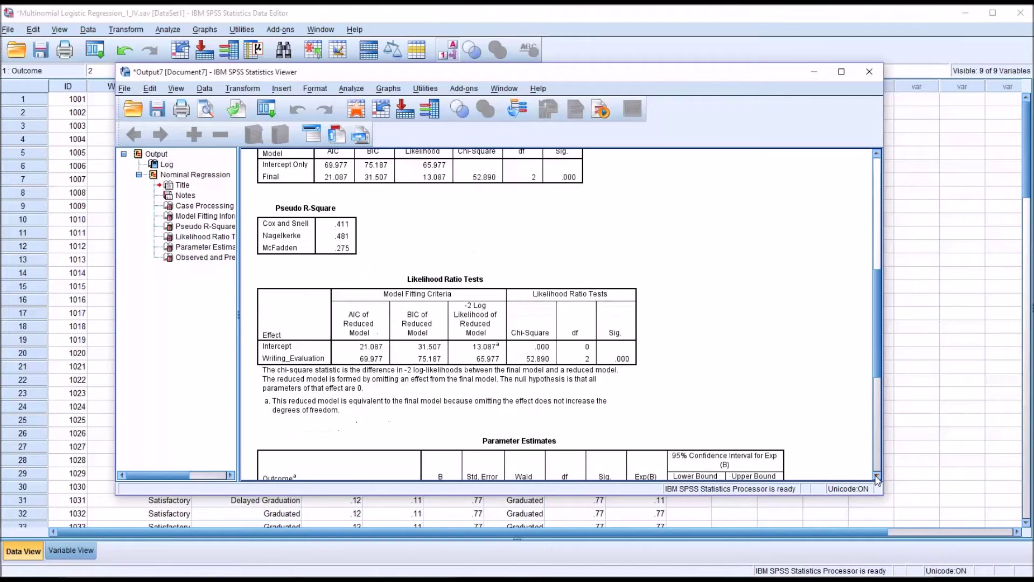
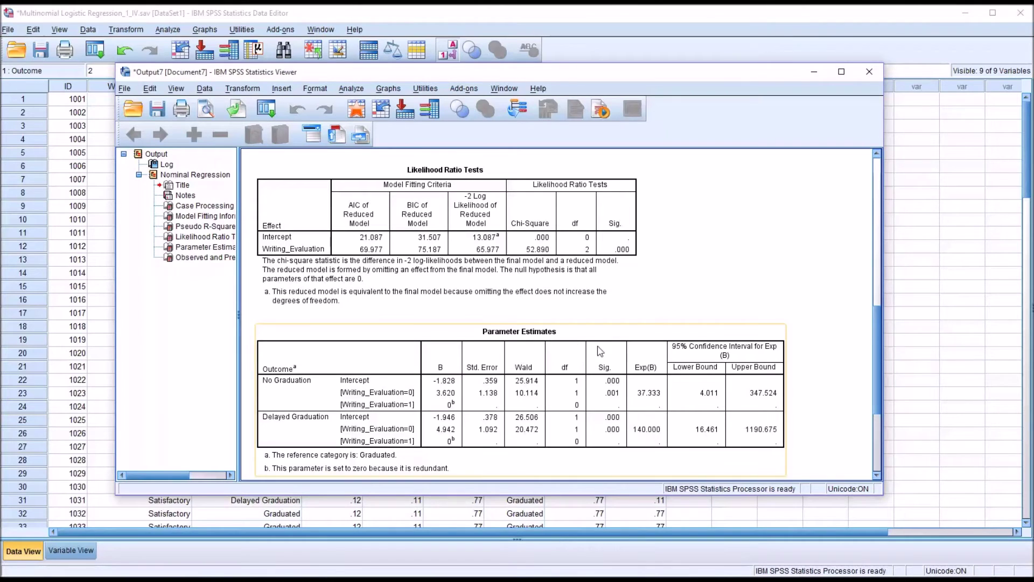
{"action": "left_click_drag", "start_coordinate": [875, 399], "coordinate": [886, 457]}
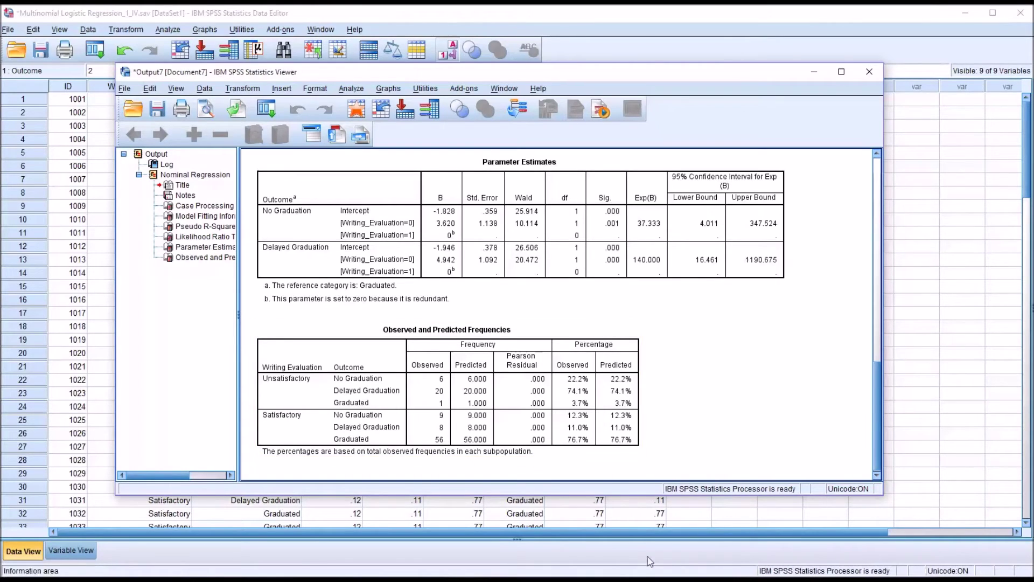
Return to the data set, widen the PRE_1 column to fit its labels, and inspect the first case's saved probabilities and predicted category.
{"action": "left_click", "coordinate": [608, 28]}
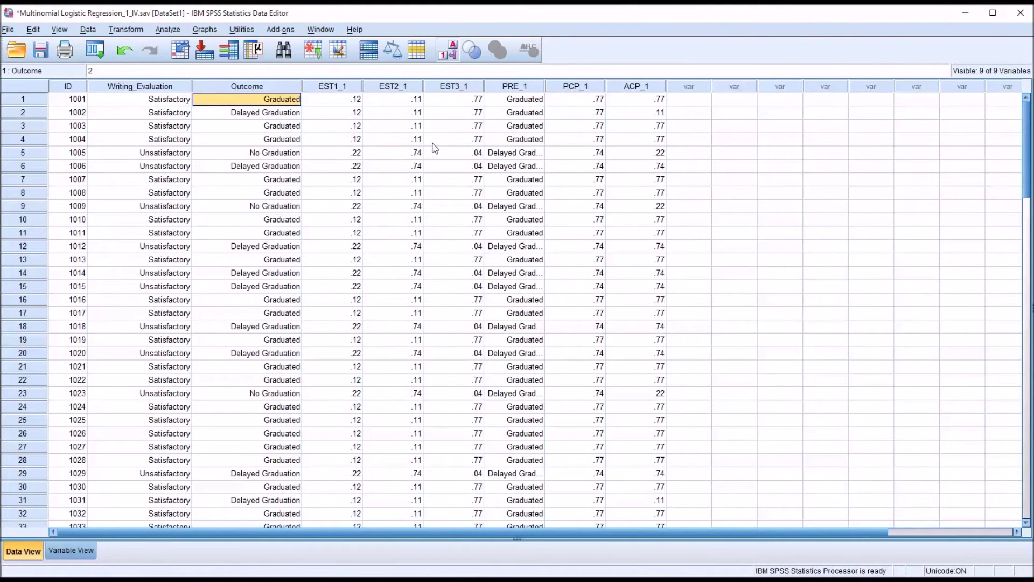
{"action": "left_click_drag", "start_coordinate": [545, 87], "coordinate": [582, 87]}
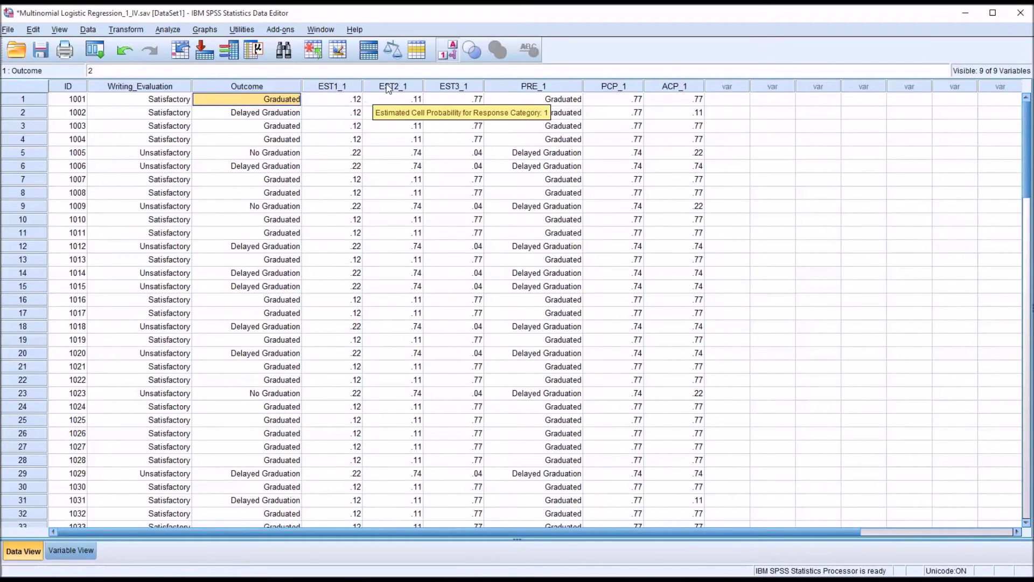
{"action": "left_click", "coordinate": [454, 87]}
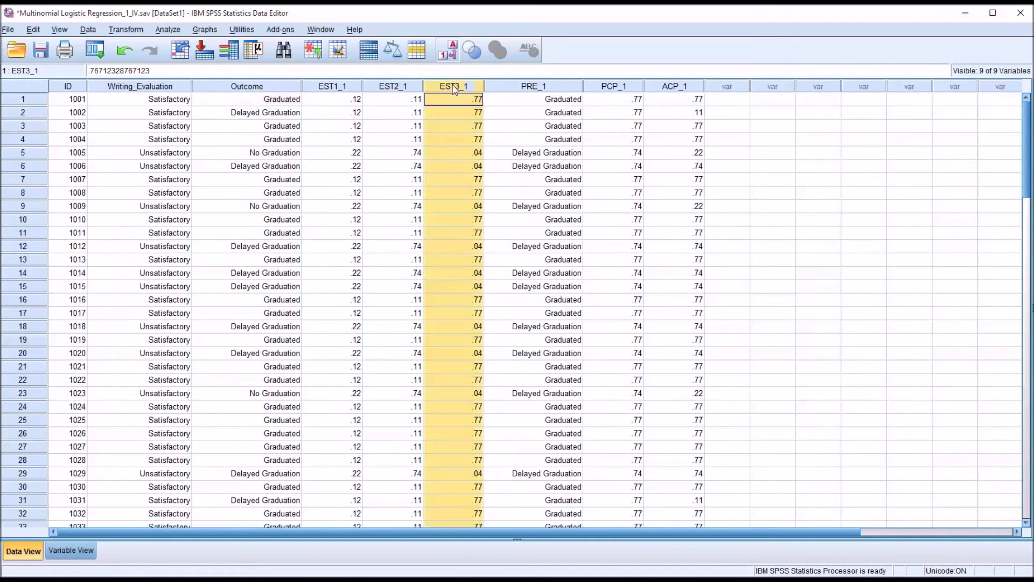
{"action": "left_click", "coordinate": [450, 100]}
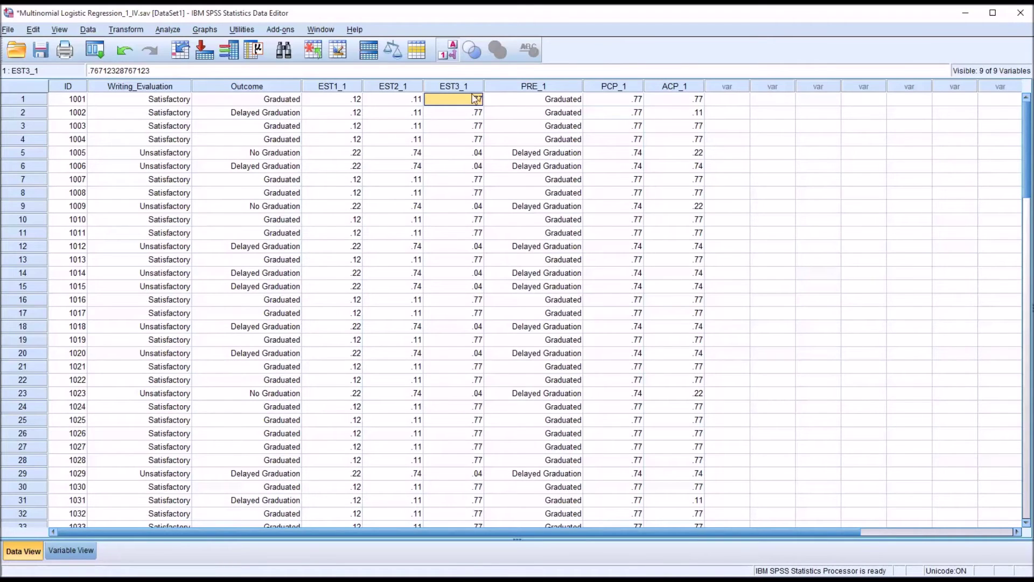
{"action": "left_click", "coordinate": [555, 102]}
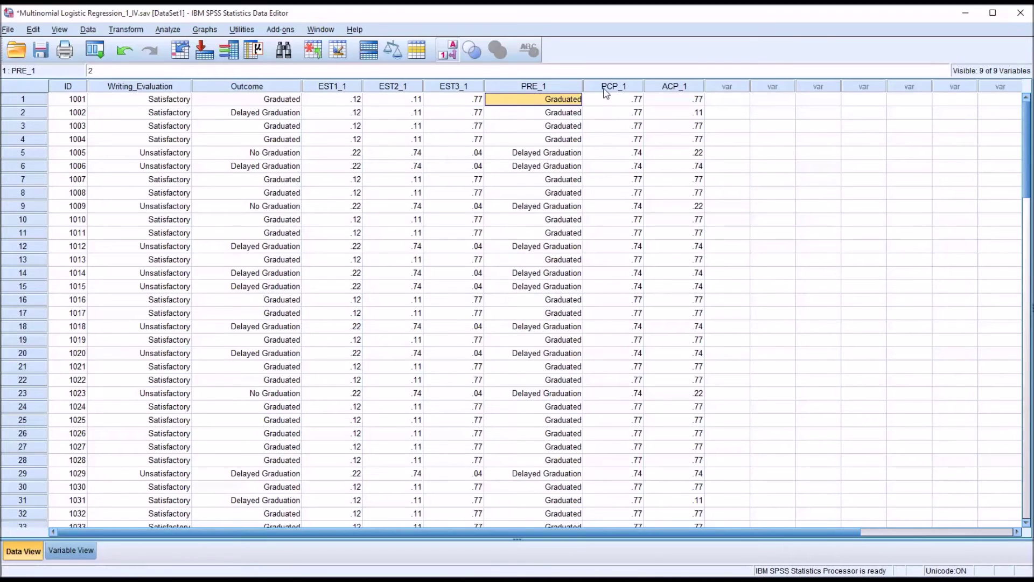
{"action": "mouse_move", "coordinate": [607, 91]}
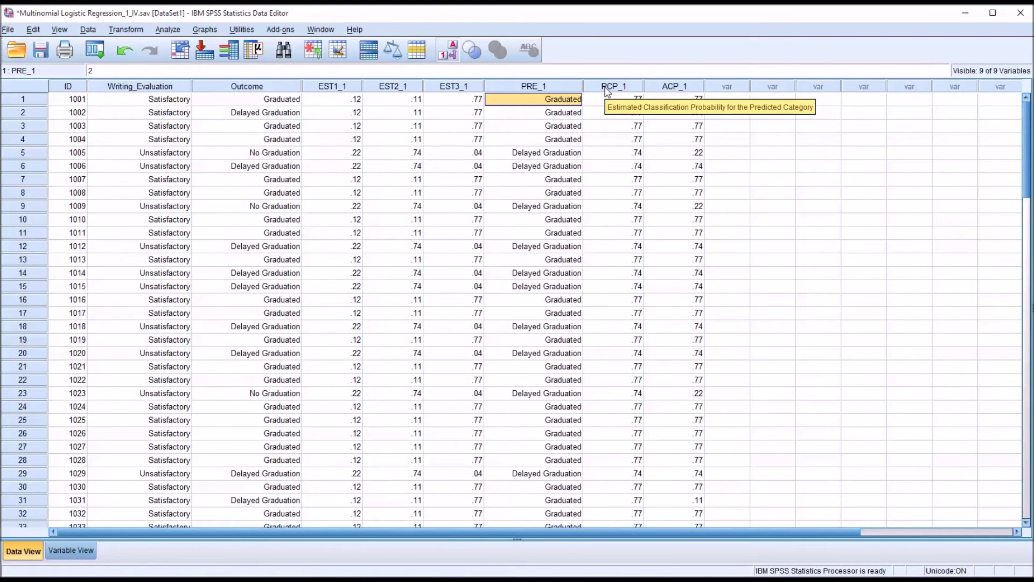
{"action": "left_click", "coordinate": [609, 99]}
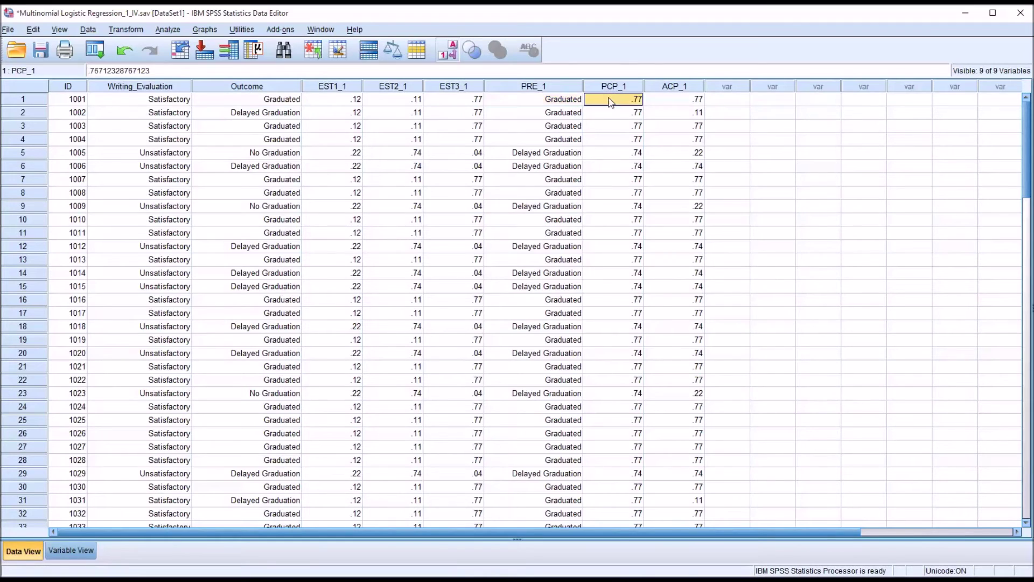
{"action": "left_click", "coordinate": [677, 103]}
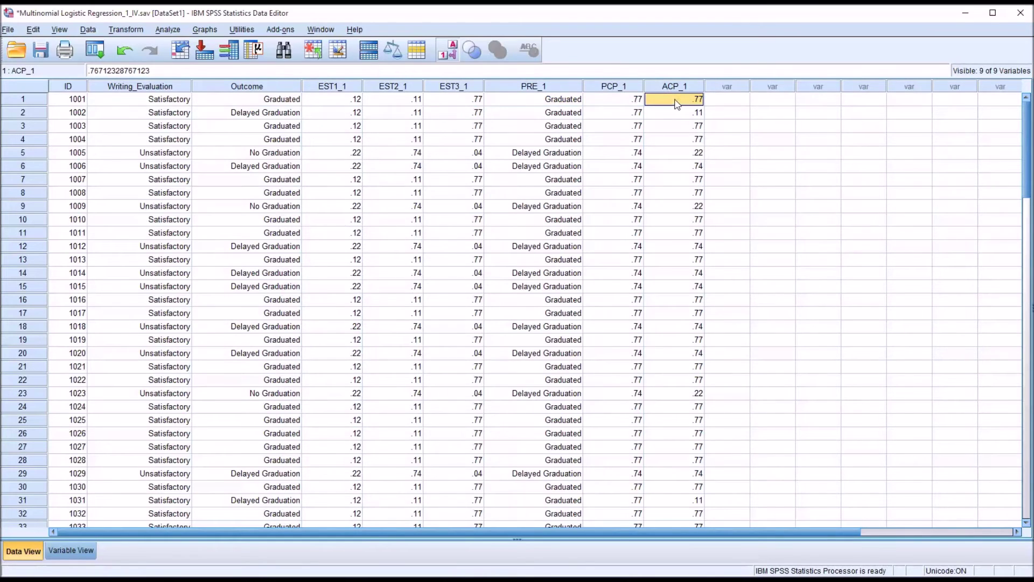
{"action": "left_click", "coordinate": [628, 101]}
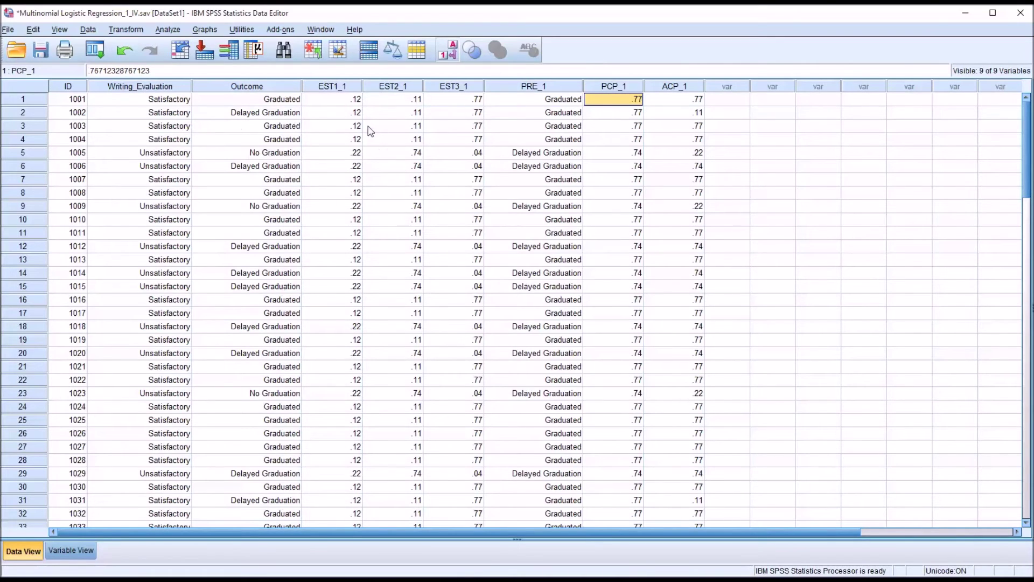
Compare the predicted category and saved probabilities with the actual Outcome for the second to fourth cases.
{"action": "left_click", "coordinate": [538, 115]}
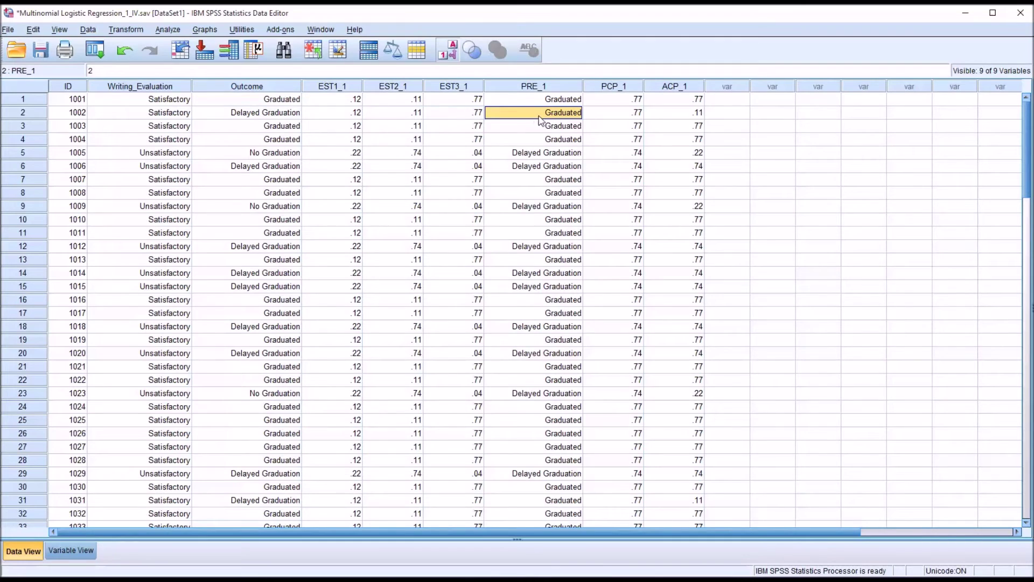
{"action": "left_click", "coordinate": [170, 114]}
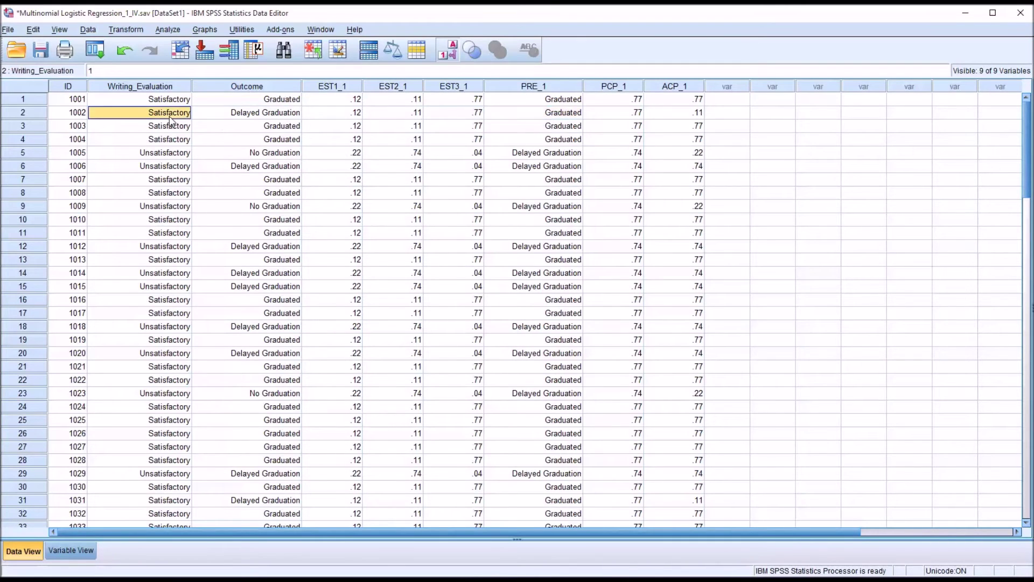
{"action": "left_click", "coordinate": [246, 118]}
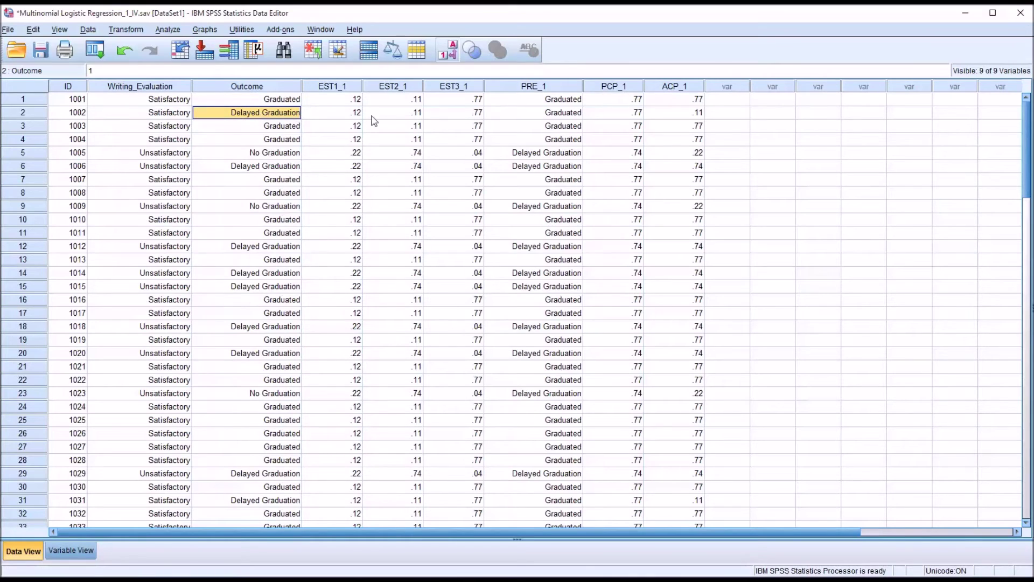
{"action": "left_click", "coordinate": [446, 119]}
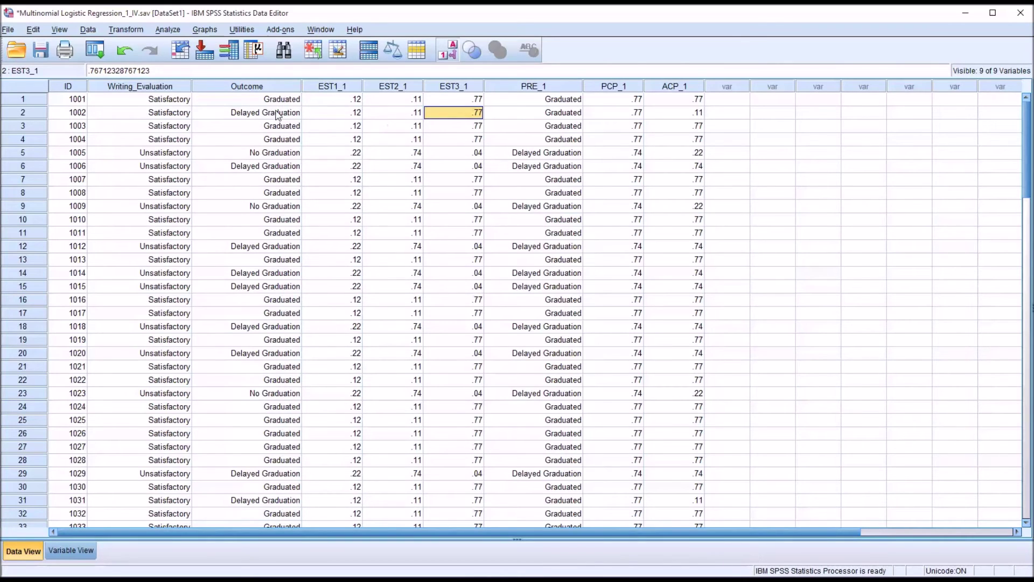
{"action": "left_click", "coordinate": [549, 115]}
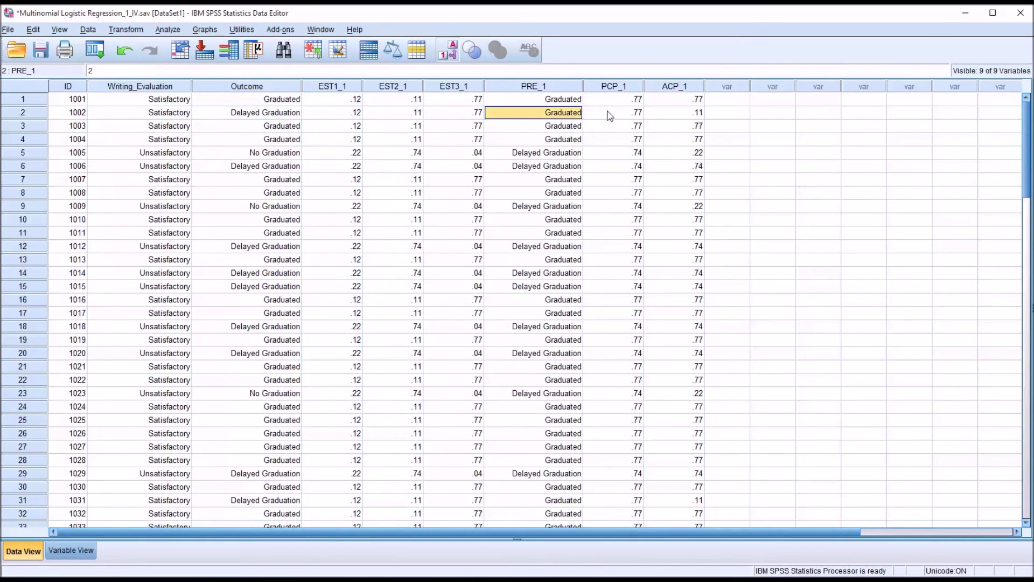
{"action": "left_click", "coordinate": [660, 117]}
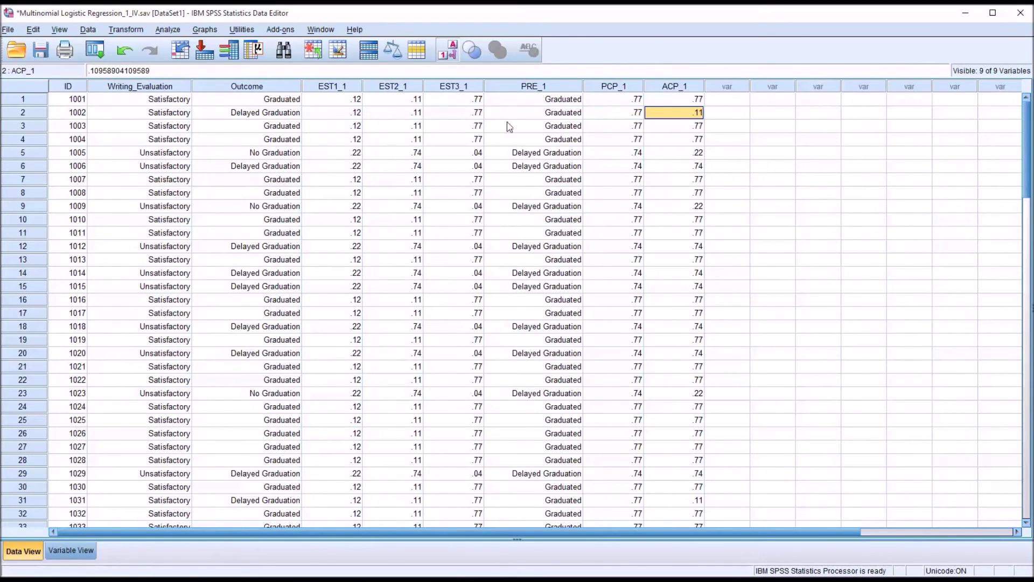
{"action": "left_click", "coordinate": [294, 116]}
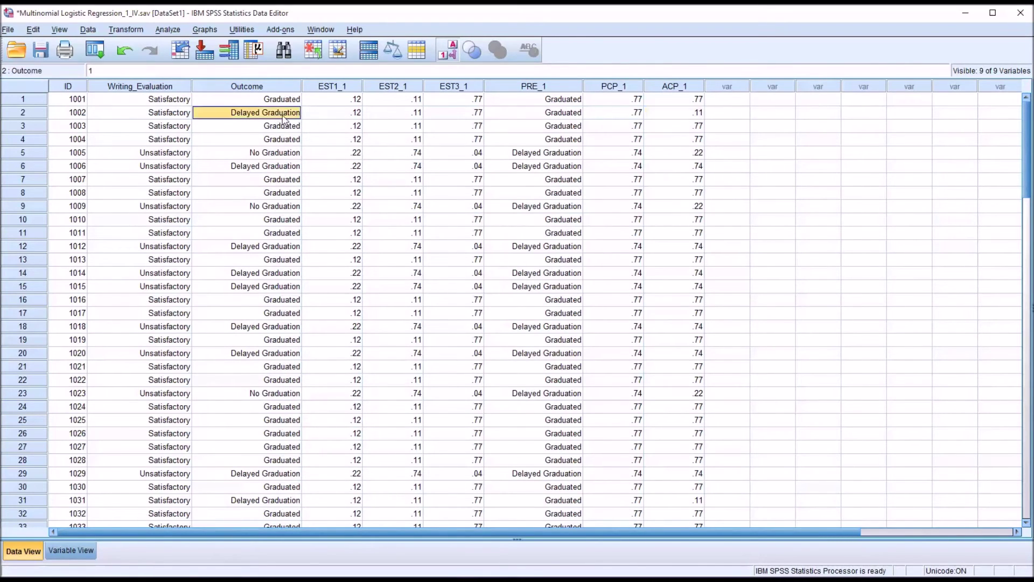
{"action": "left_click", "coordinate": [516, 127]}
{"action": "left_click", "coordinate": [511, 139]}
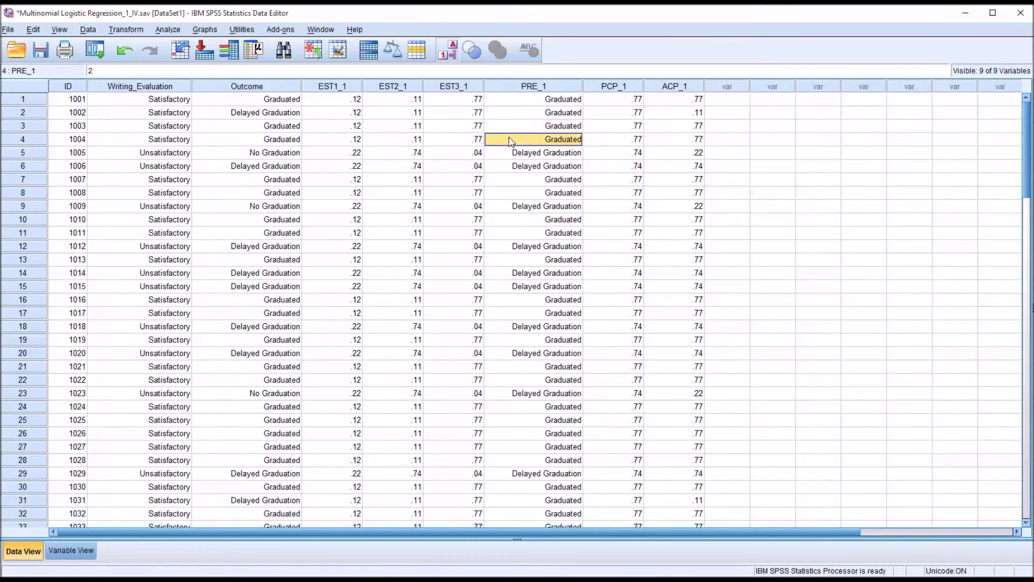
{"action": "left_click", "coordinate": [262, 142]}
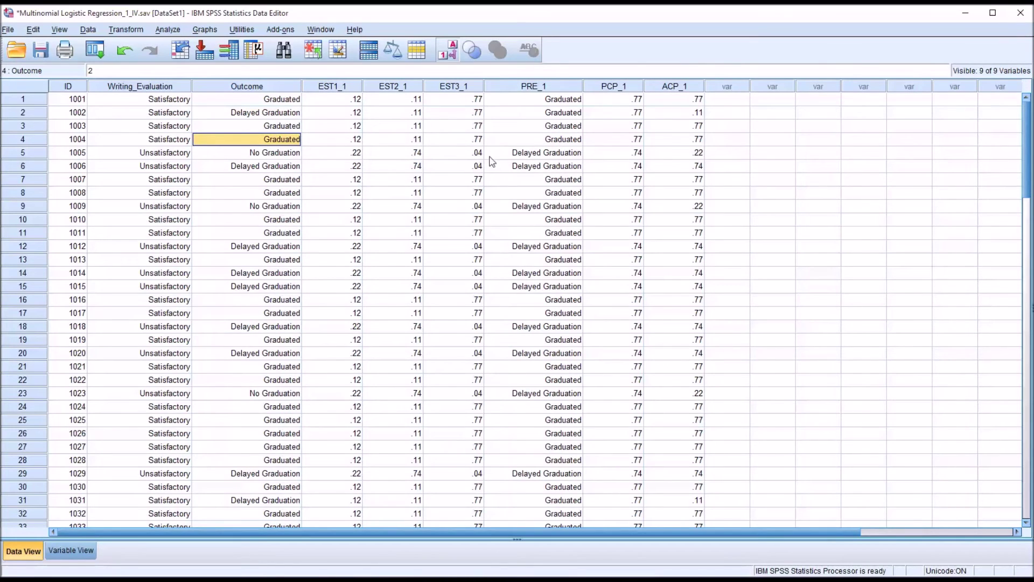
Reopen the multinomial logistic regression setup and set Outcome's reference category to the first category.
{"action": "left_click", "coordinate": [163, 31]}
{"action": "mouse_move", "coordinate": [194, 171]}
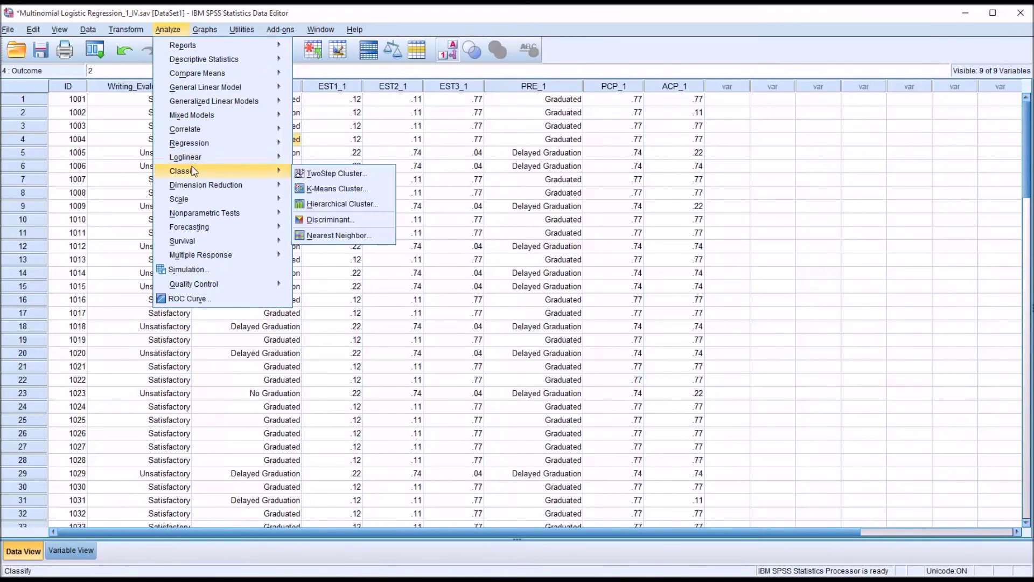
{"action": "mouse_move", "coordinate": [241, 145]}
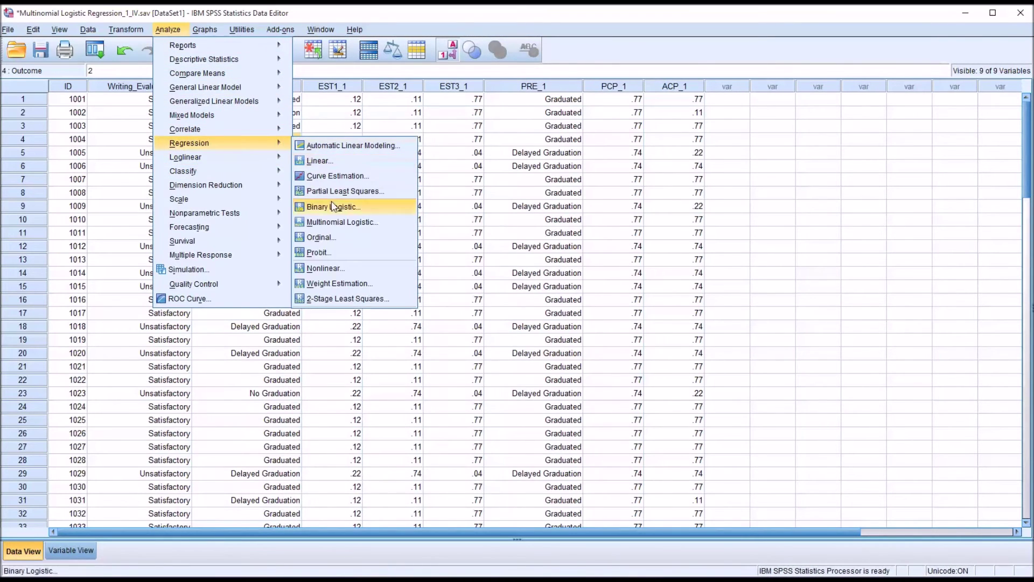
{"action": "left_click", "coordinate": [330, 222]}
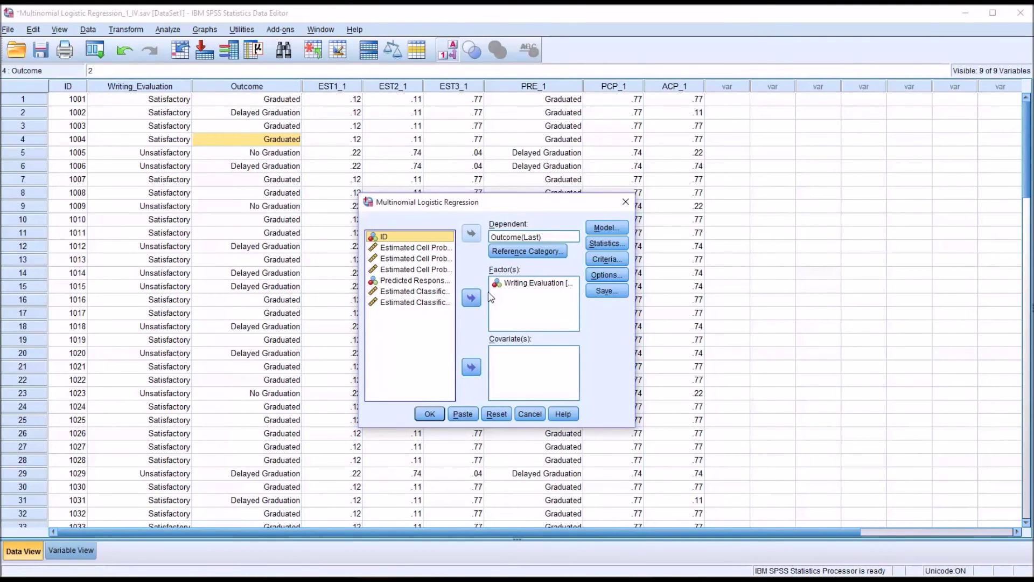
{"action": "left_click", "coordinate": [512, 252]}
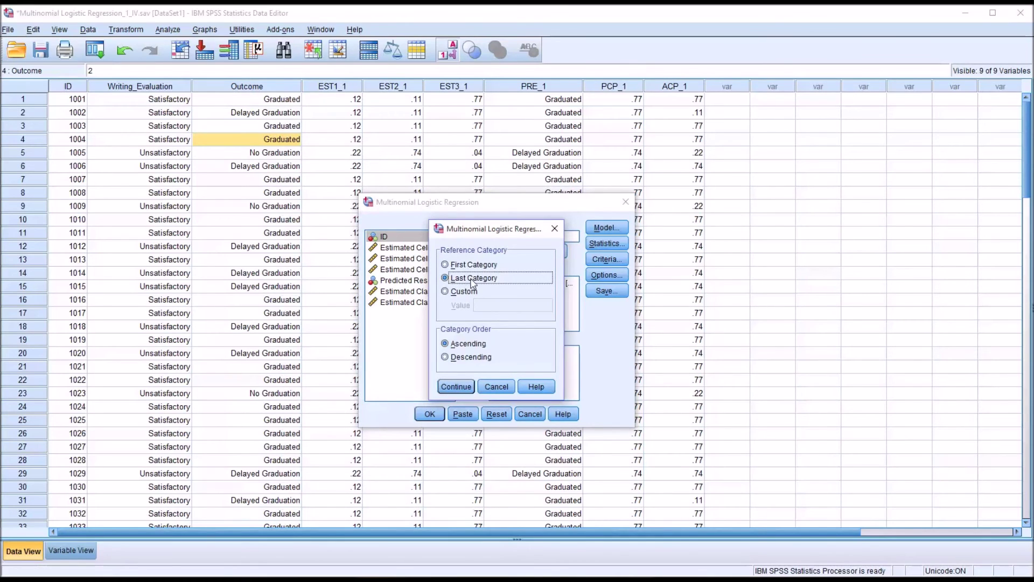
{"action": "left_click", "coordinate": [447, 264]}
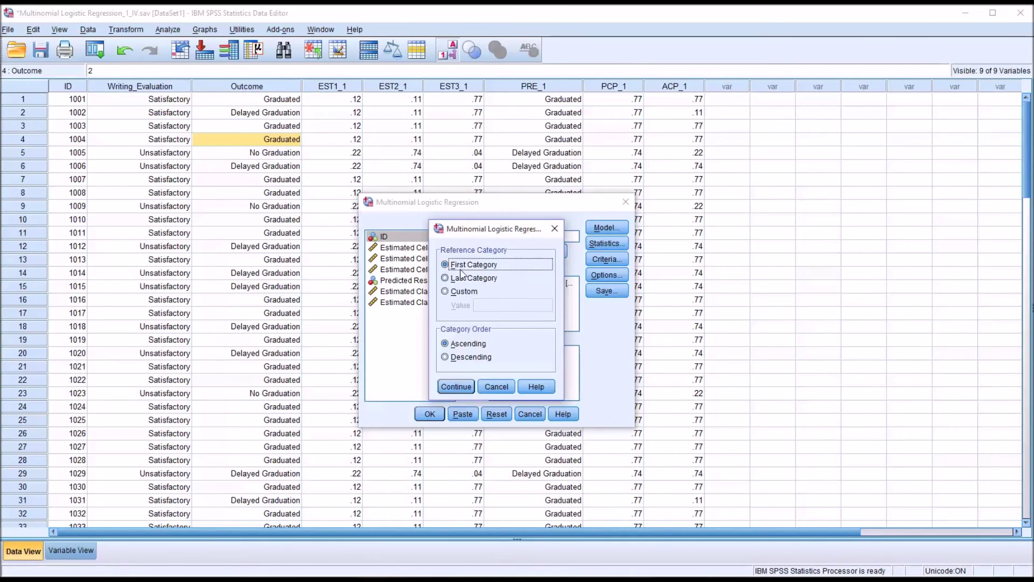
{"action": "left_click", "coordinate": [457, 386]}
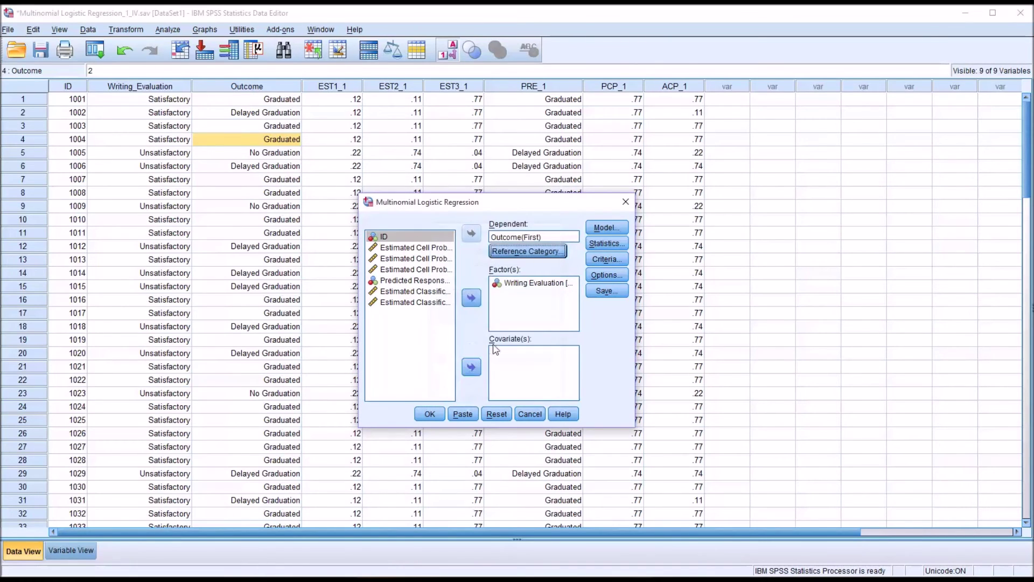
Turn off saving of all four probability and predicted category variables, and rerun the regression.
{"action": "left_click", "coordinate": [598, 291]}
{"action": "left_click", "coordinate": [380, 271]}
{"action": "left_click", "coordinate": [380, 284]}
{"action": "left_click", "coordinate": [380, 298]}
{"action": "left_click", "coordinate": [379, 311]}
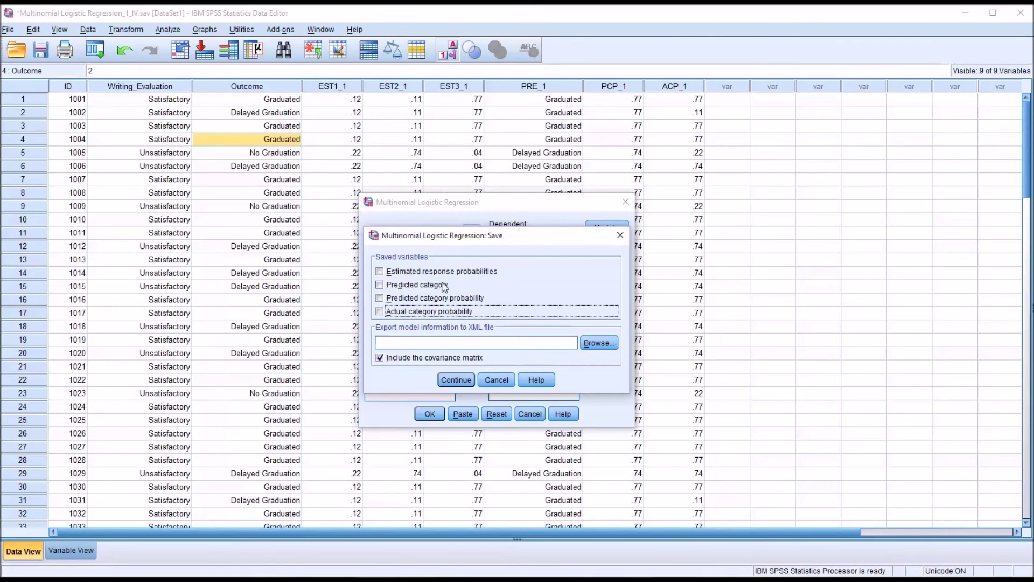
{"action": "left_click", "coordinate": [451, 381]}
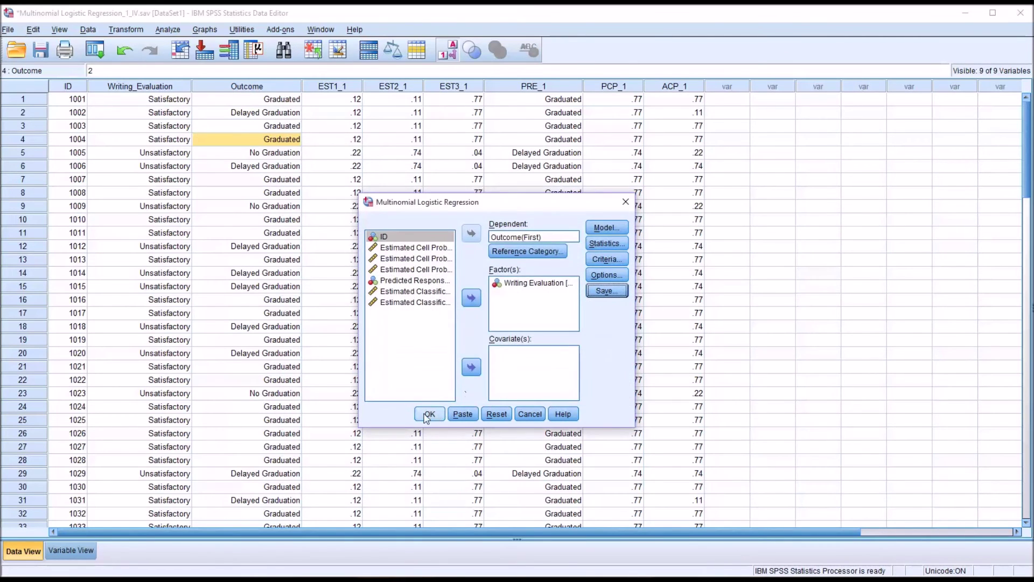
{"action": "left_click", "coordinate": [429, 414]}
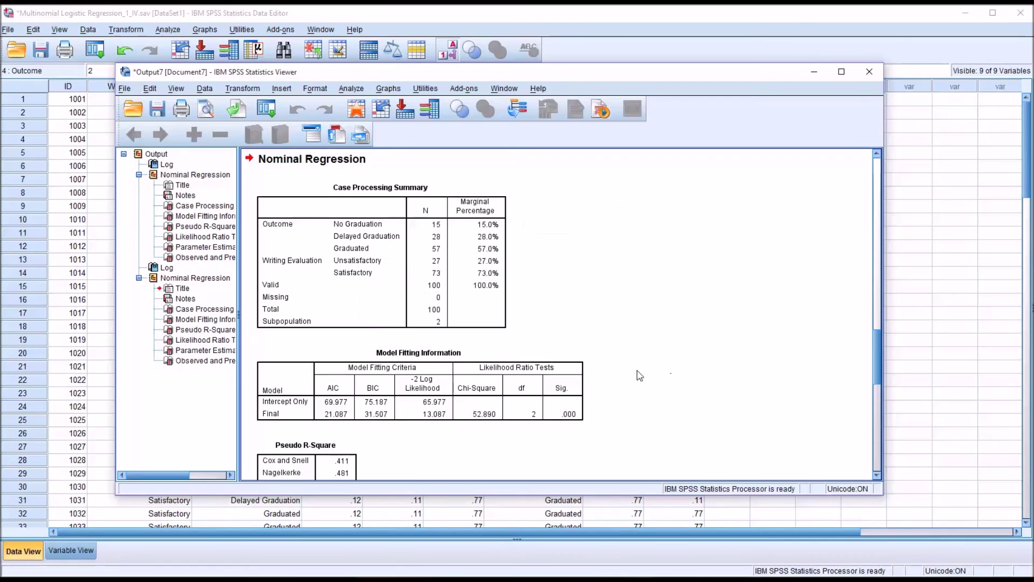
Examine the likelihood ratio tests and parameter estimates of the rerun regression.
{"action": "left_click_drag", "start_coordinate": [877, 362], "coordinate": [871, 426]}
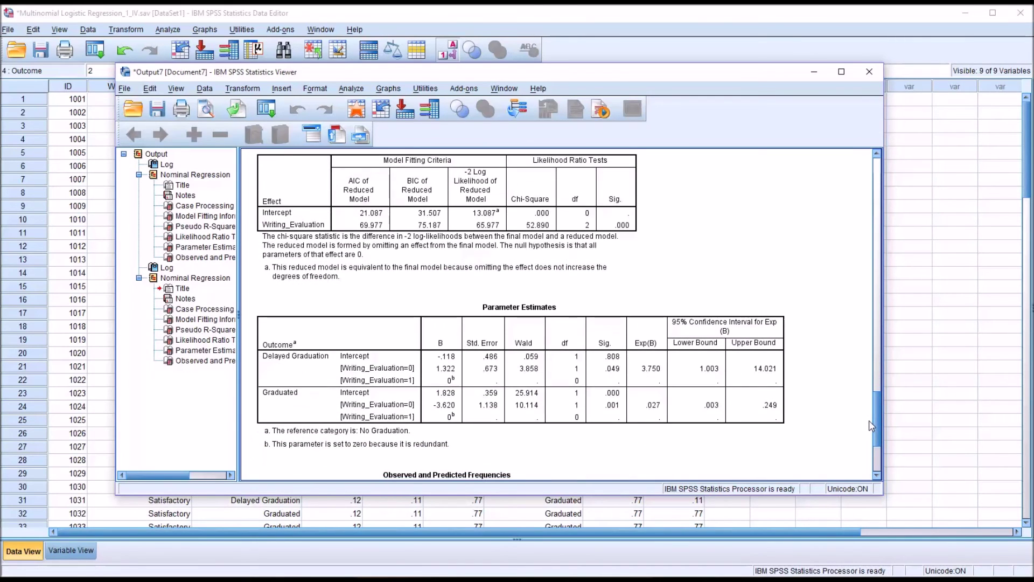
{"action": "scroll", "coordinate": [754, 420], "scroll_direction": "up", "scroll_amount": 1}
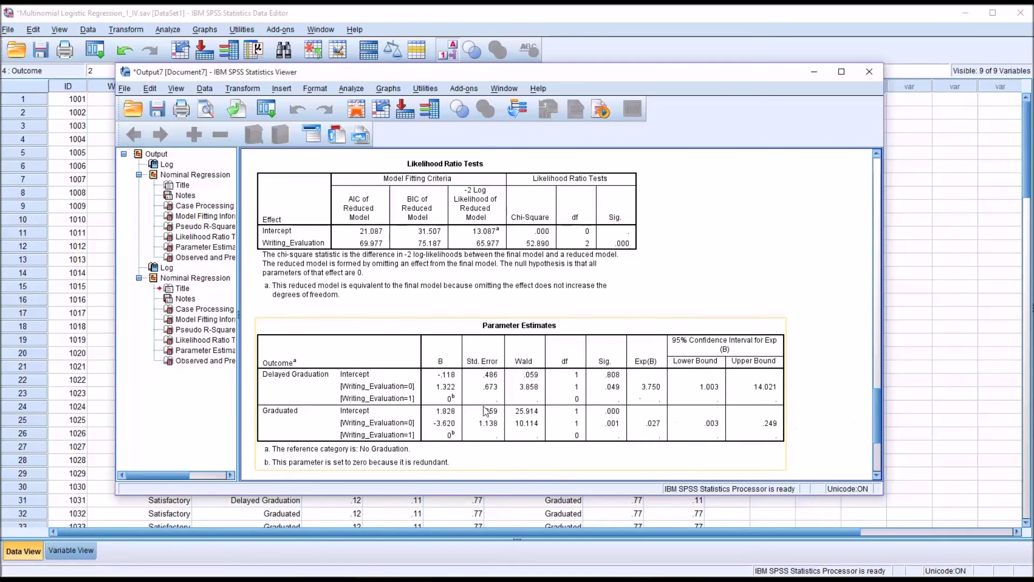